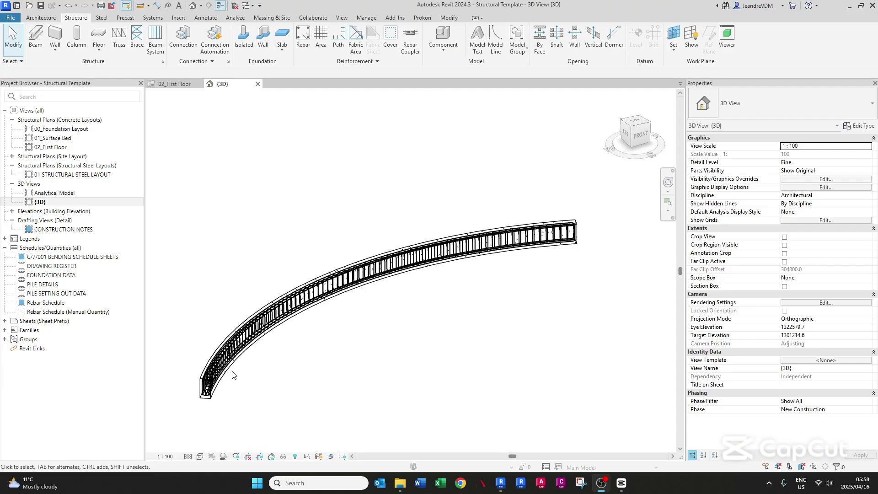
# - Orbit and zoom the 3D view to inspect the curved beam's stirrups and bars
pyautogui.click(238, 385)
pyautogui.keyDown('shift'); pyautogui.moveTo(239, 384); pyautogui.dragTo(479, 403, button='middle'); pyautogui.keyUp('shift')
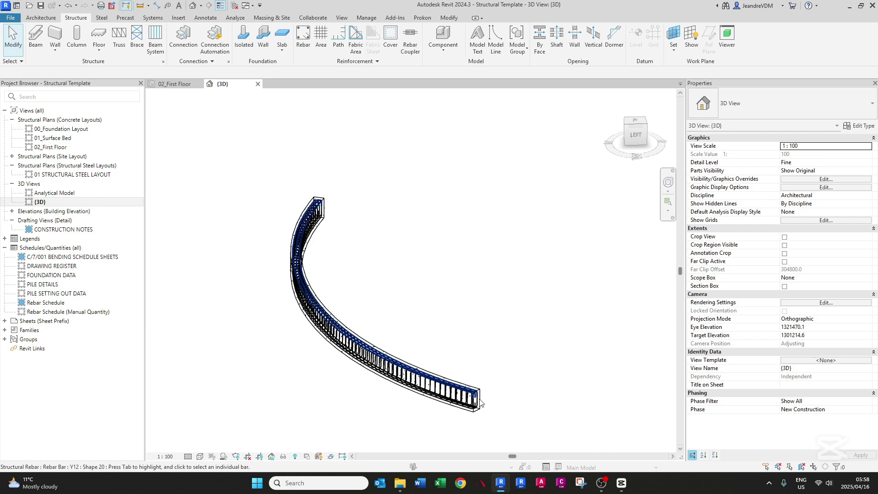
pyautogui.scroll(8, 479, 402)
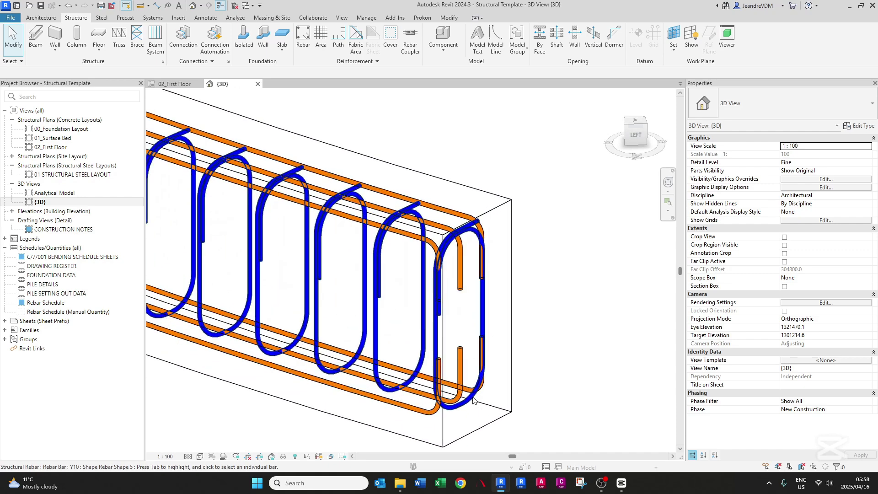
pyautogui.scroll(-2, 473, 400)
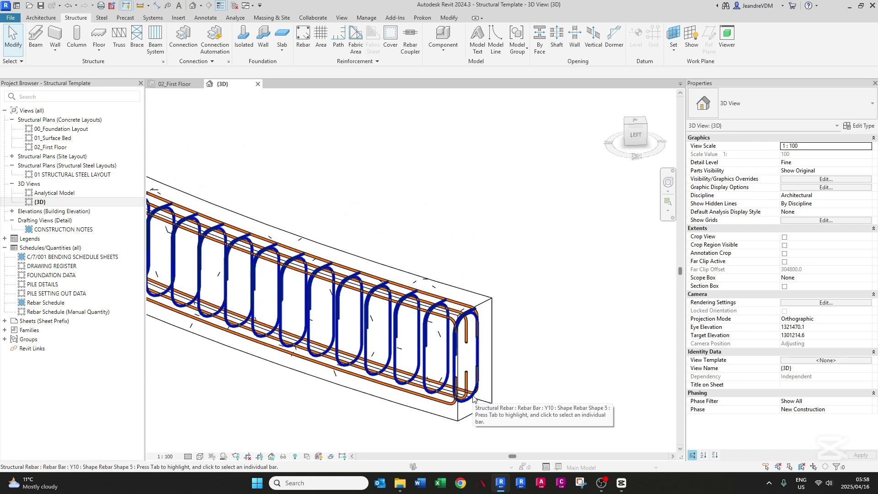
pyautogui.scroll(-5, 473, 399)
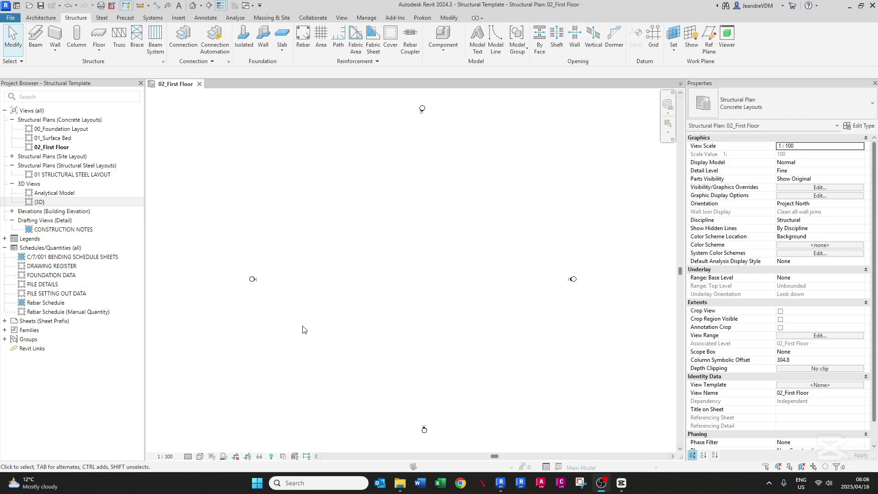
# - Start a 300 x 600mm R.C BEAM in Start-End-Radius Arc draw mode
pyautogui.click(409, 254)
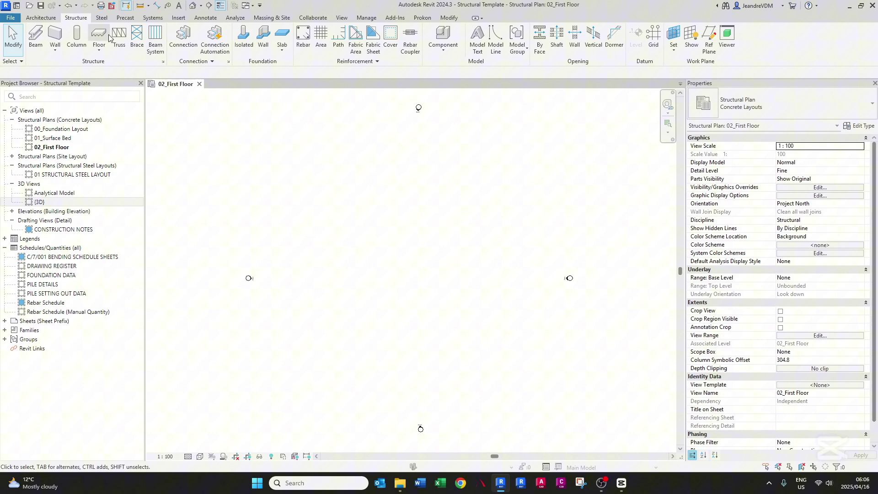
pyautogui.click(35, 37)
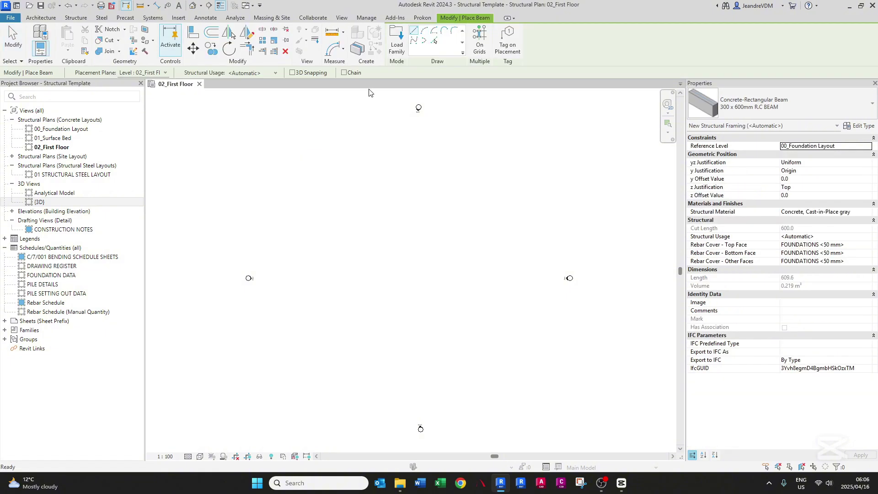
pyautogui.click(750, 111)
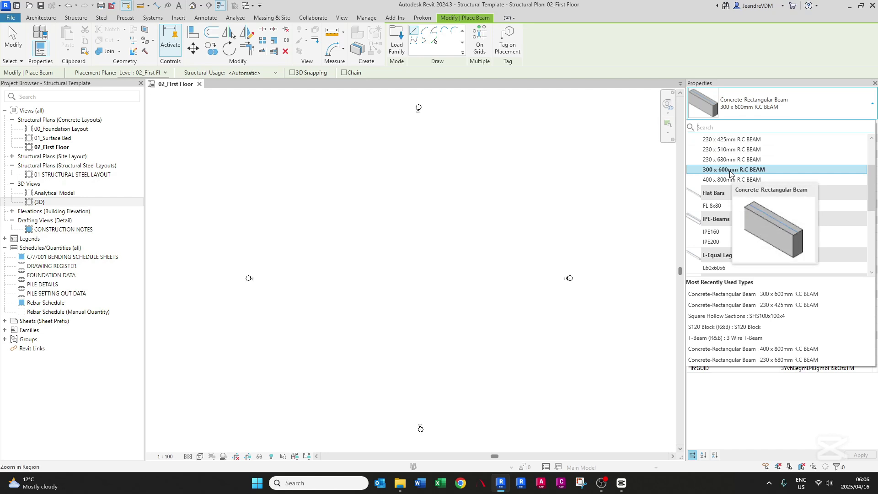
pyautogui.click(730, 171)
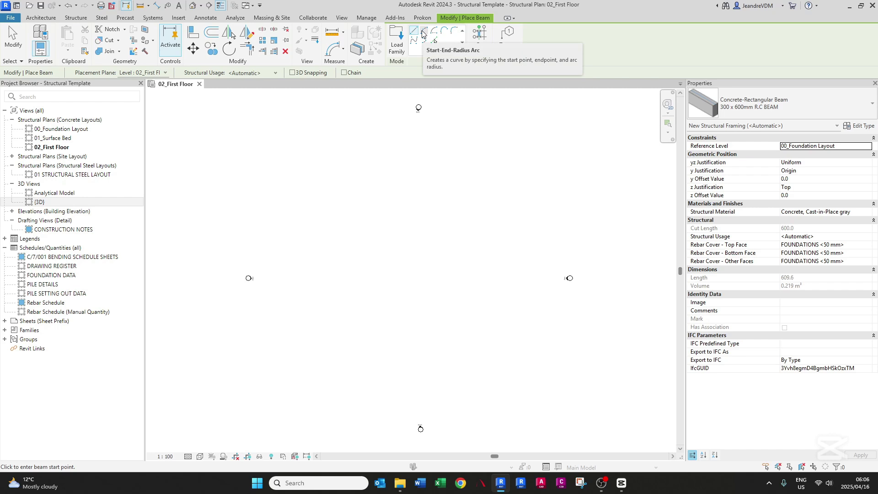
pyautogui.click(424, 33)
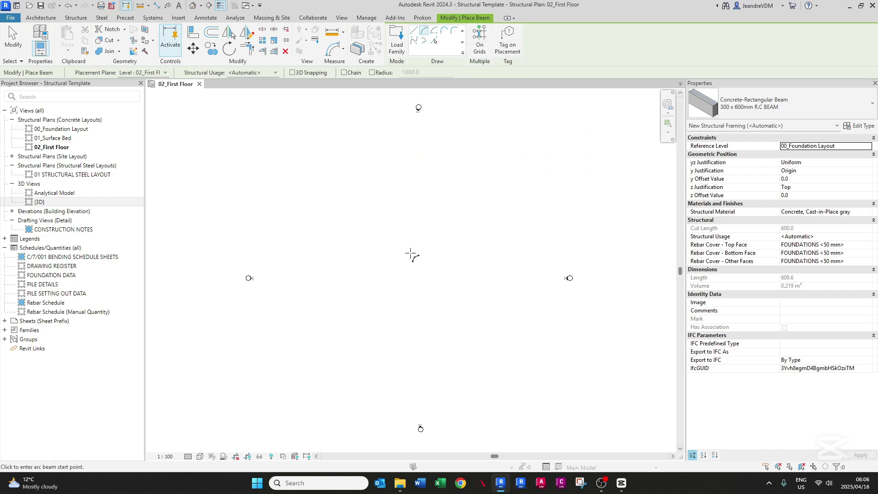
# - Draw the arc beam by picking its start, end and curvature points
pyautogui.scroll(1, 383, 292)
pyautogui.click(340, 296)
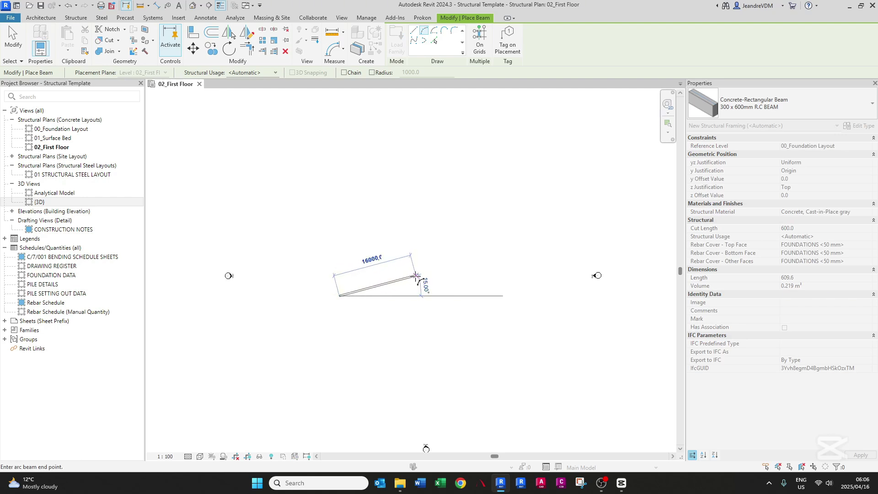
pyautogui.click(417, 275)
pyautogui.scroll(1, 387, 275)
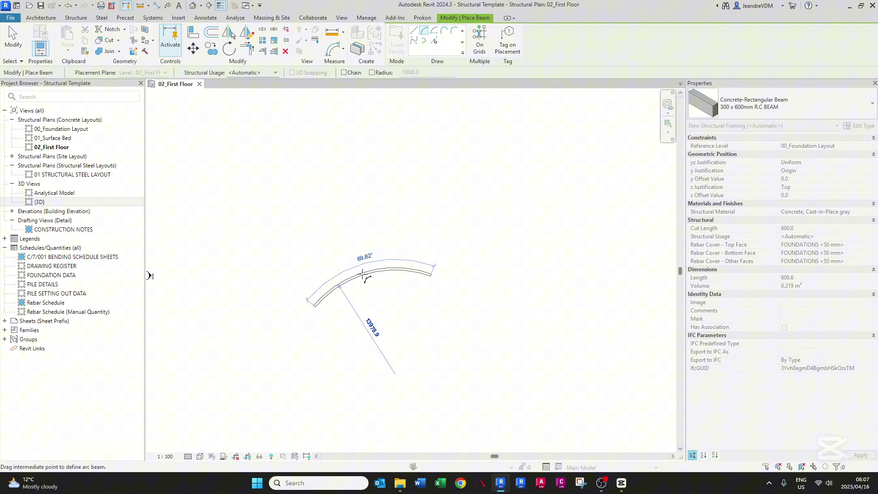
pyautogui.click(363, 274)
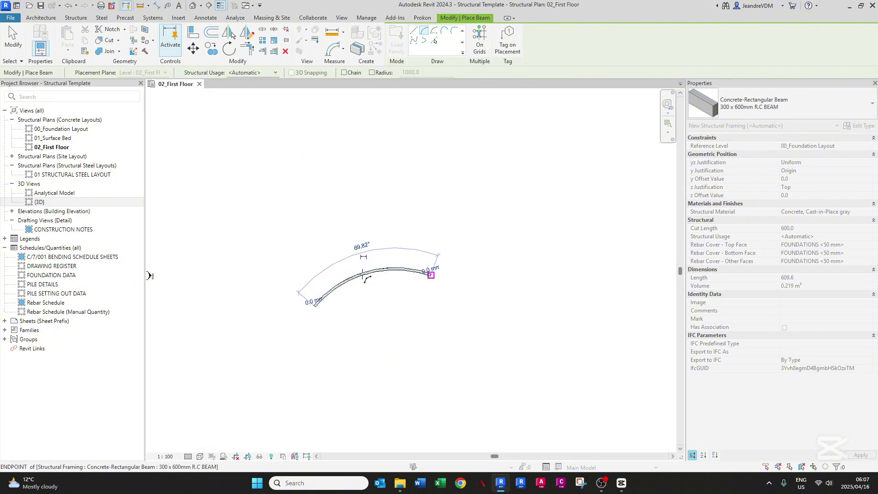
pyautogui.press('Escape')
pyautogui.press('Escape')
pyautogui.scroll(2, 370, 282)
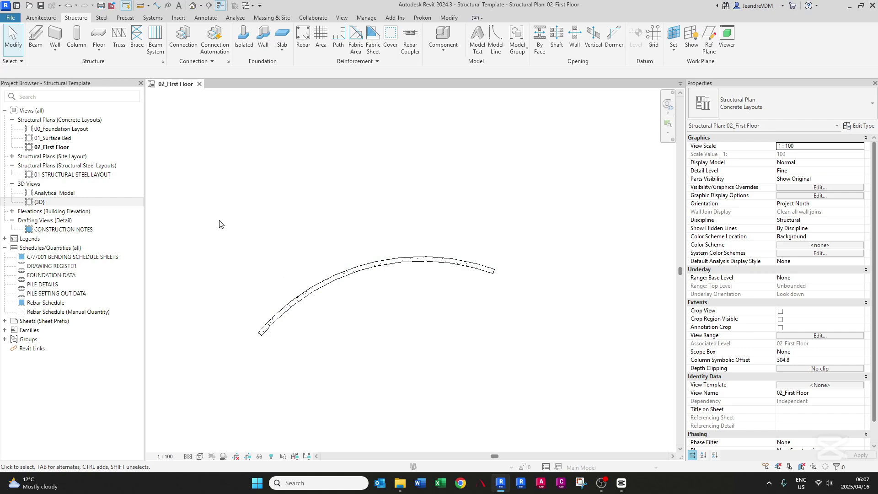
# - Open the default 3D view and orbit to see the curved beam from the front
pyautogui.click(192, 6)
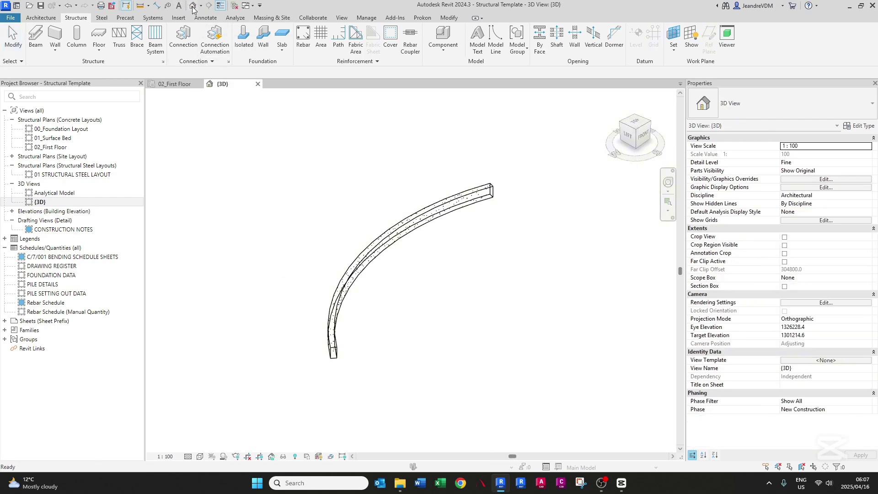
pyautogui.moveTo(396, 353)
pyautogui.keyDown('shift'); pyautogui.mouseDown(button='middle')
pyautogui.moveTo(363, 314)
pyautogui.moveTo(371, 364)
pyautogui.moveTo(333, 383)
pyautogui.mouseUp(button='middle'); pyautogui.keyUp('shift')
pyautogui.scroll(2, 374, 365)
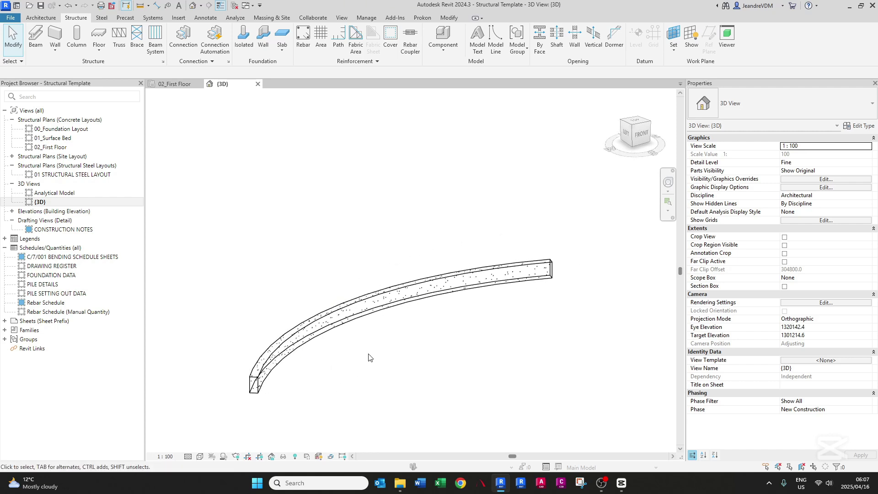
# - Select the curved beam and start Rebar placement, accepting the shape notice
pyautogui.click(344, 314)
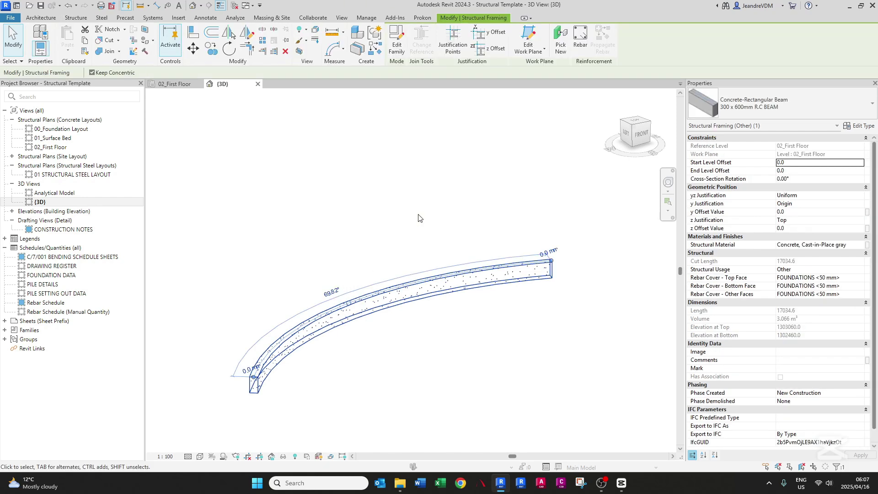
pyautogui.click(580, 48)
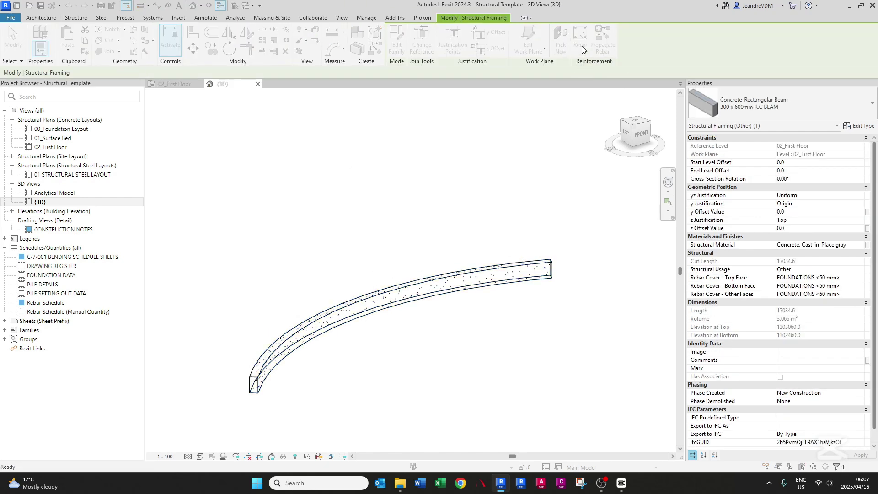
pyautogui.click(455, 260)
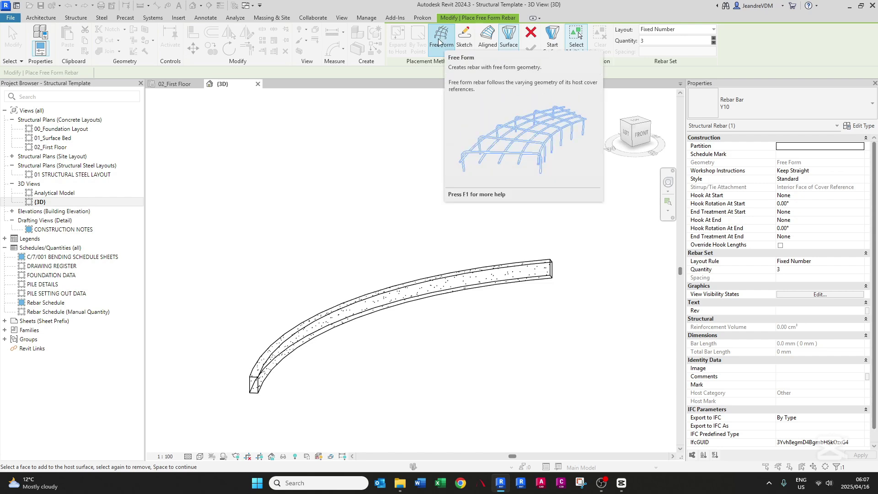
# - Use aligned distribution with Y10 bars, Bend instructions, Aligned to Path, Stirrup / Tie style
pyautogui.click(485, 43)
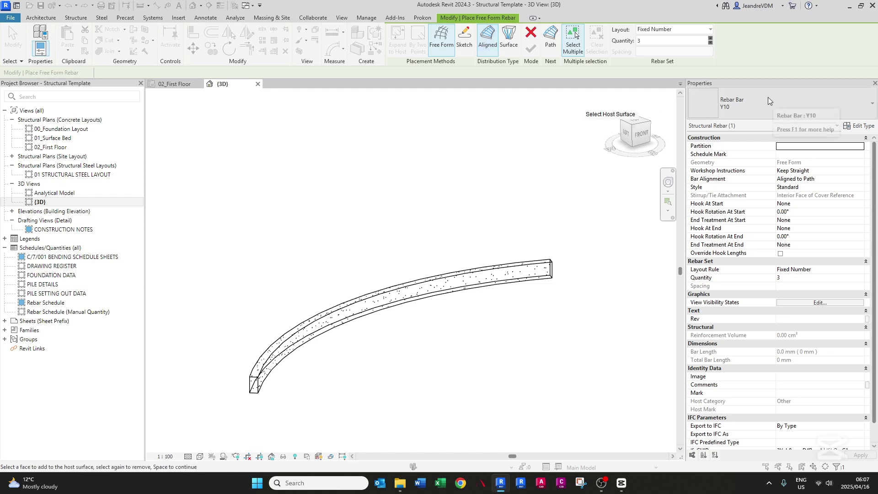
pyautogui.click(740, 101)
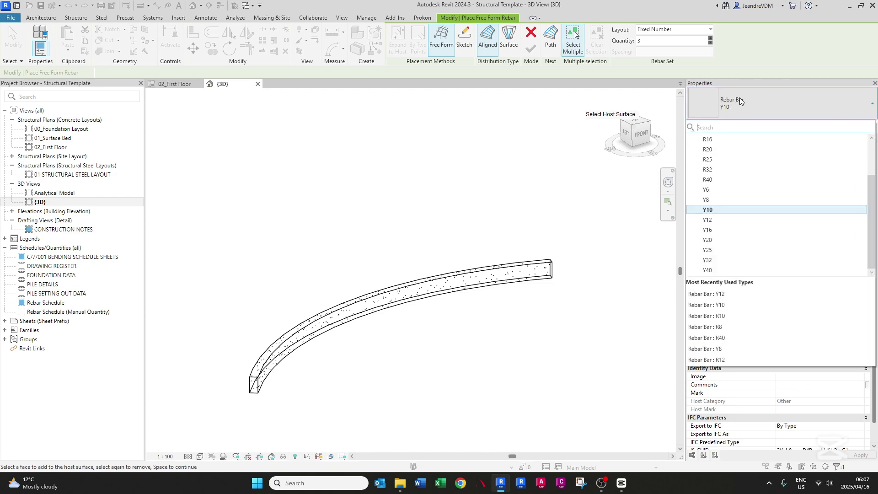
pyautogui.click(711, 211)
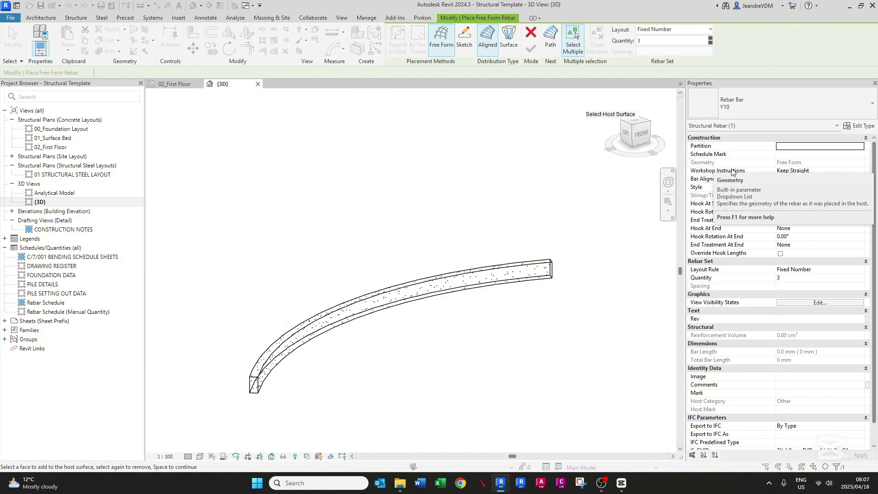
pyautogui.click(861, 171)
pyautogui.click(784, 186)
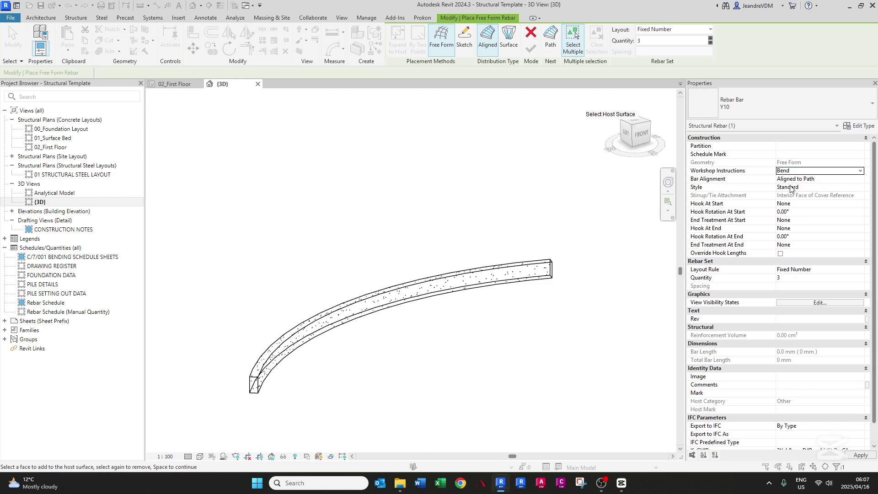
pyautogui.click(861, 179)
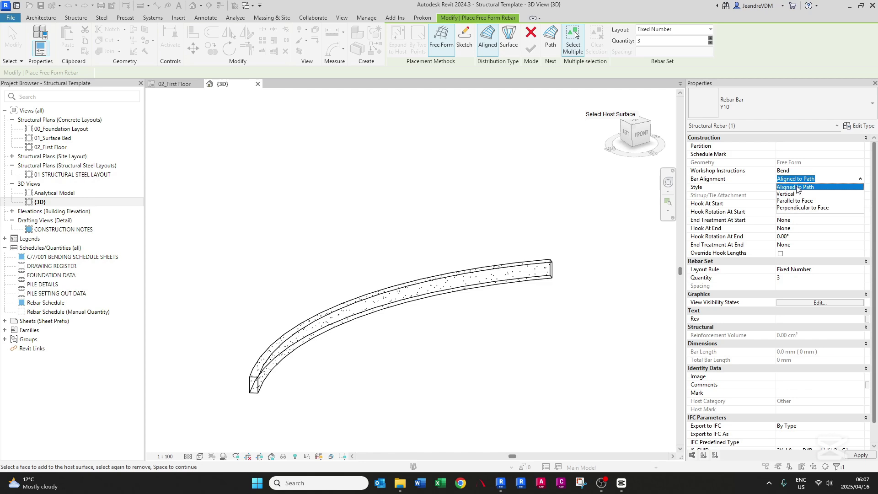
pyautogui.click(798, 187)
pyautogui.click(860, 189)
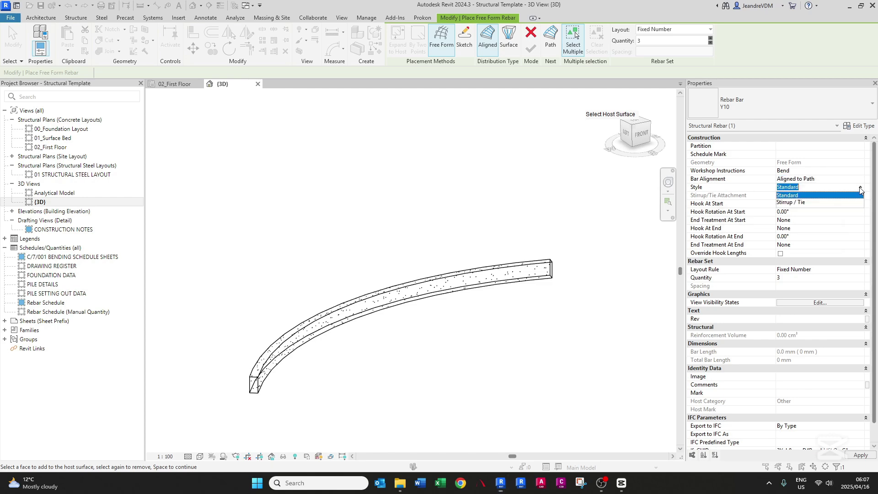
pyautogui.click(786, 202)
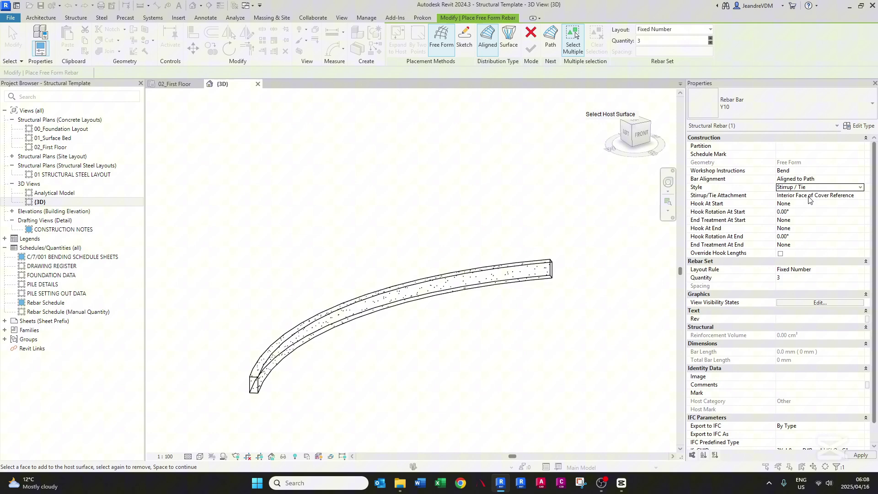
# - Give both start and end Stirrup/Tie - 90 deg. hooks
pyautogui.click(861, 204)
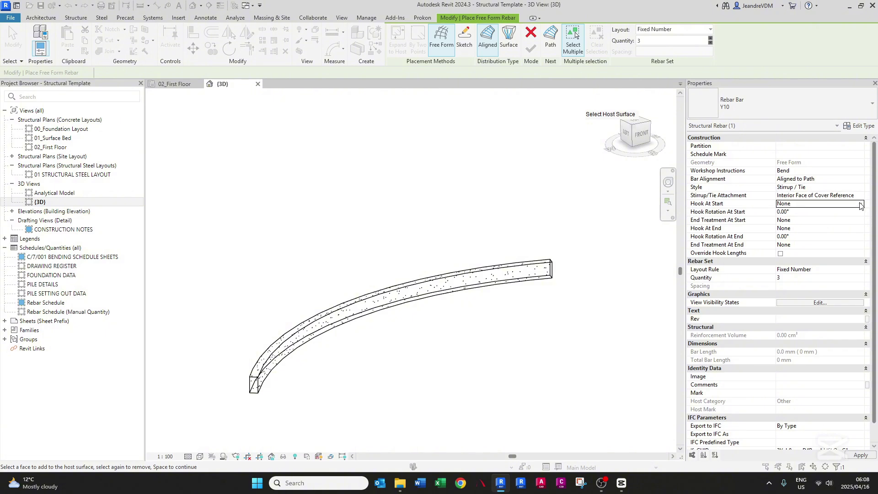
pyautogui.click(860, 203)
pyautogui.click(808, 226)
pyautogui.click(853, 229)
pyautogui.click(861, 228)
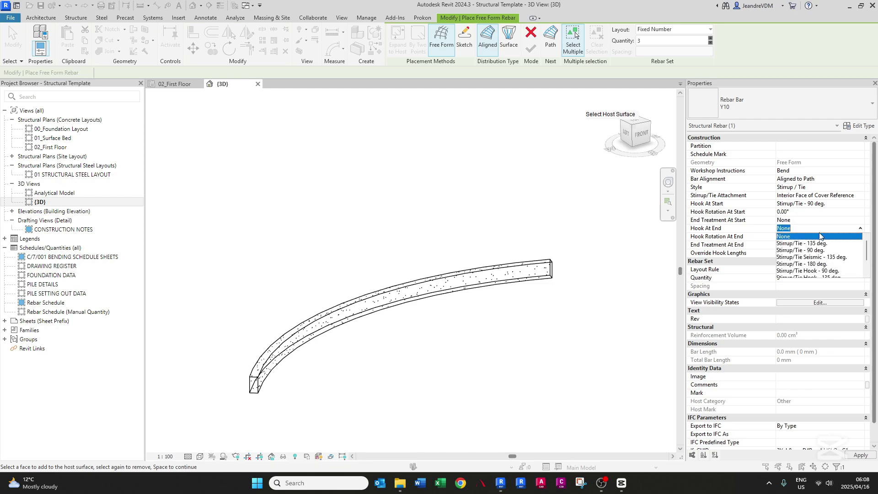
pyautogui.click(809, 251)
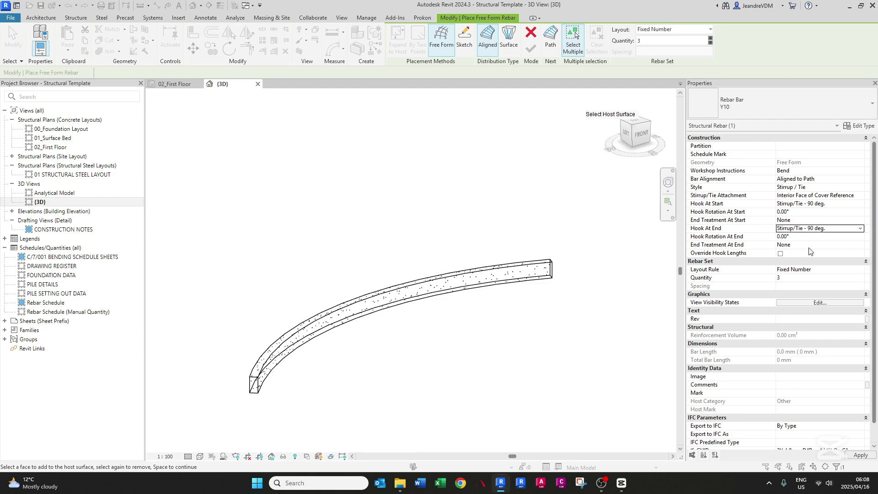
# - Set the layout to Maximum Spacing with 200 mm spacing
pyautogui.click(649, 31)
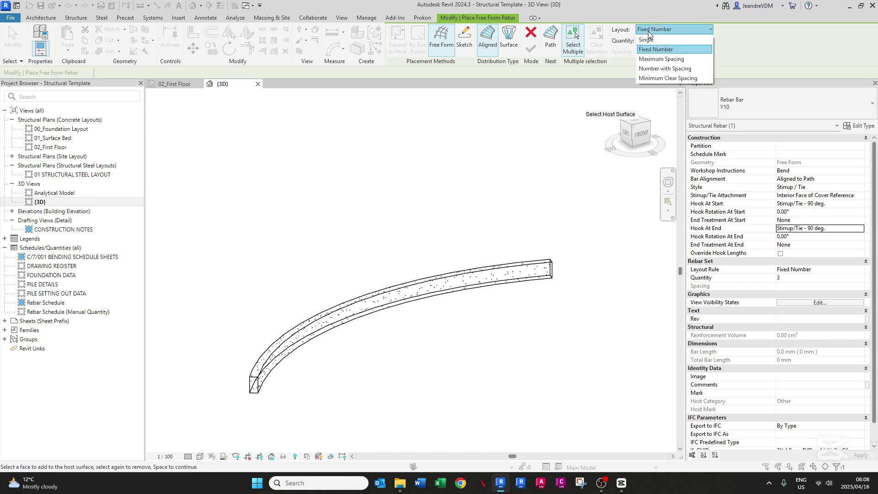
pyautogui.click(654, 59)
pyautogui.click(666, 54)
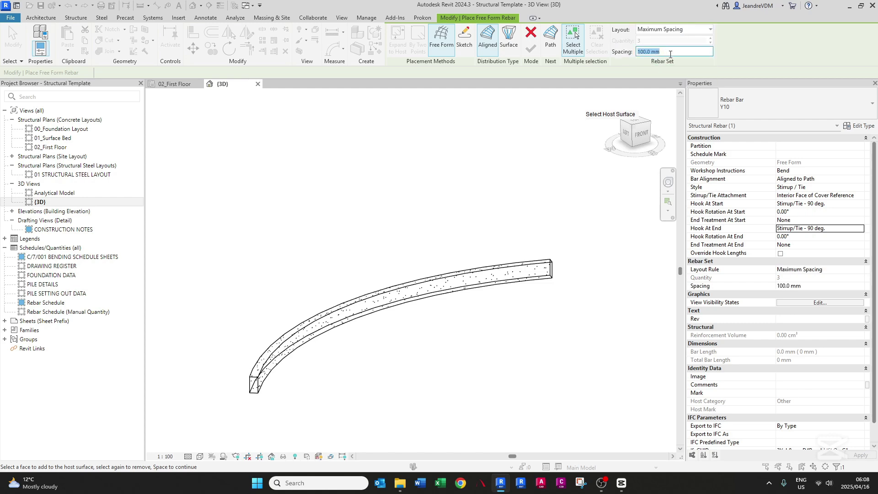
pyautogui.write('200')
pyautogui.press('Return')
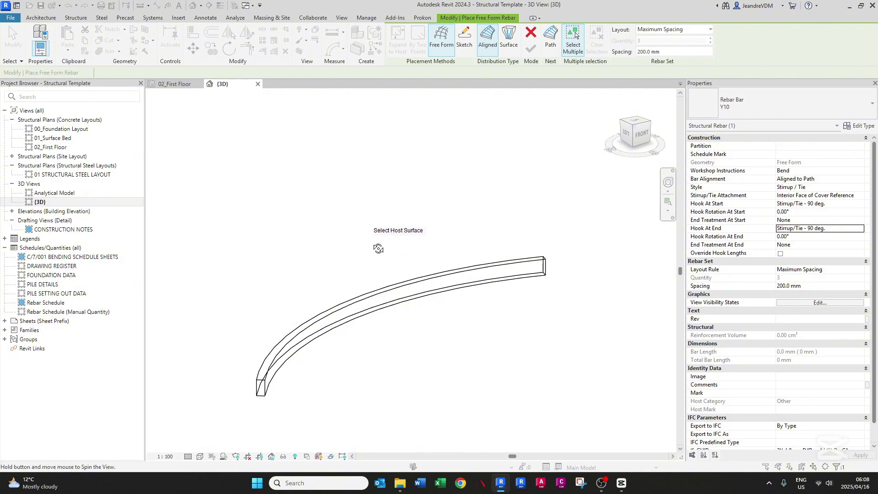
# - Pick the beam face as host and its curved edge as path to place the Y10 stirrups
pyautogui.scroll(1, 349, 259)
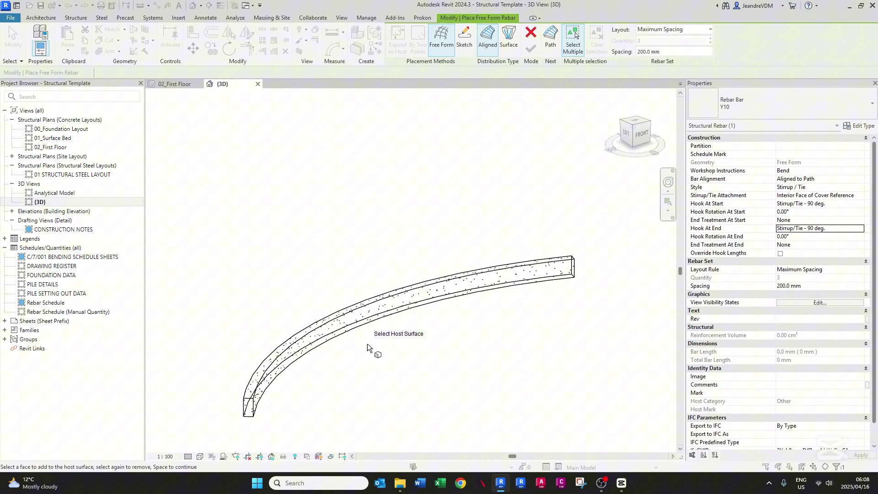
pyautogui.click(353, 317)
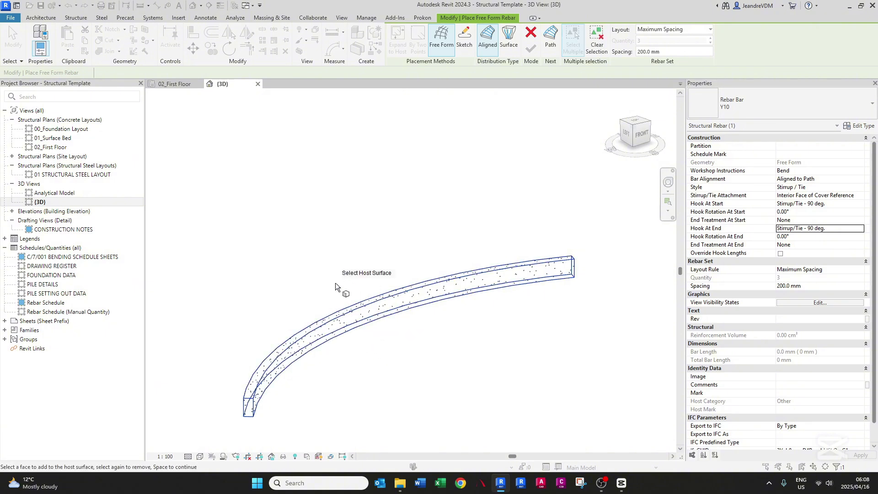
pyautogui.press('space')
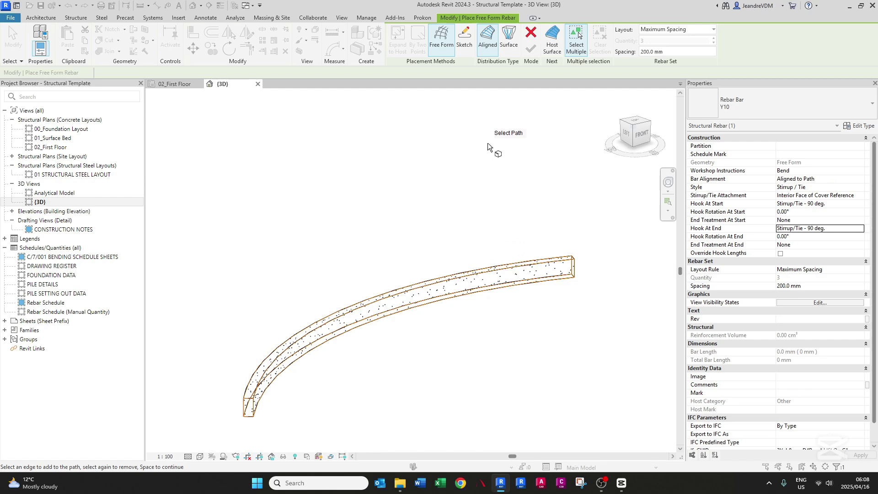
pyautogui.keyDown('shift'); pyautogui.moveTo(402, 191); pyautogui.dragTo(370, 255, button='middle'); pyautogui.keyUp('shift')
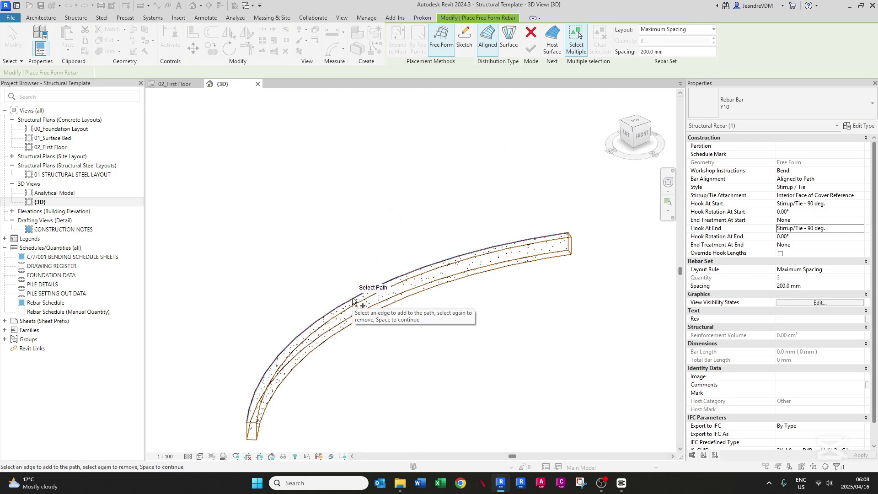
pyautogui.click(353, 302)
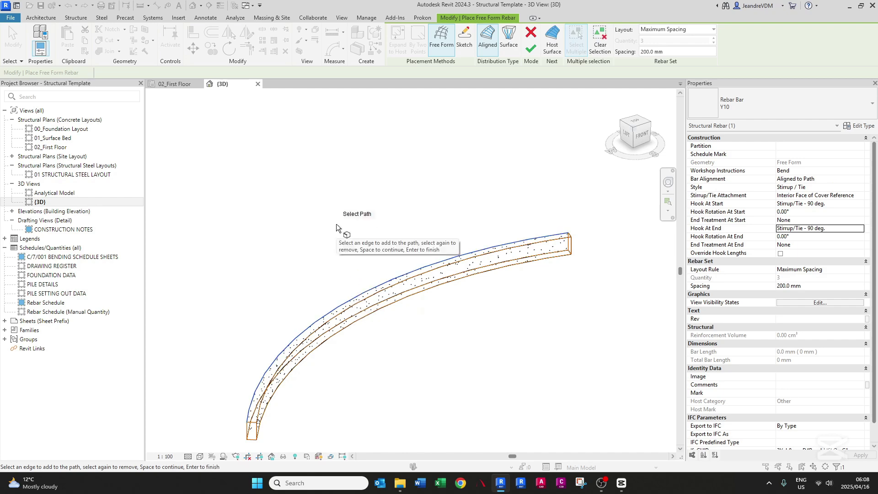
pyautogui.press('space')
pyautogui.press('space')
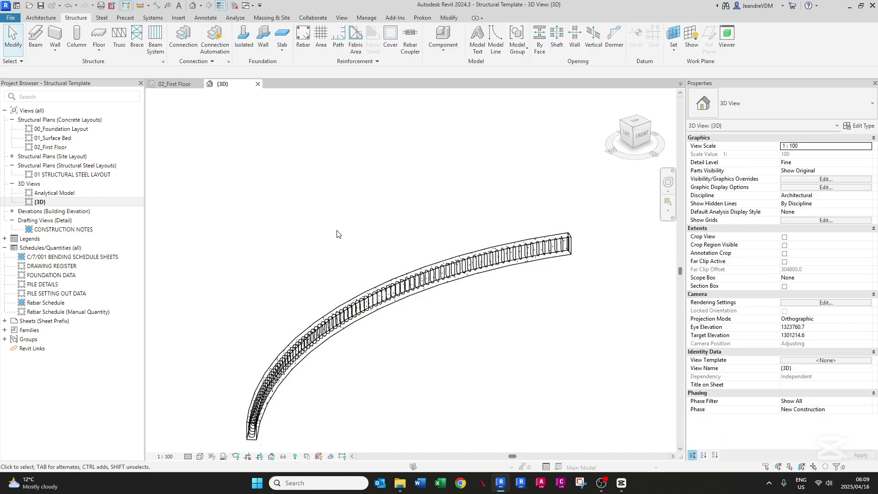
pyautogui.scroll(3, 252, 430)
pyautogui.scroll(2, 253, 430)
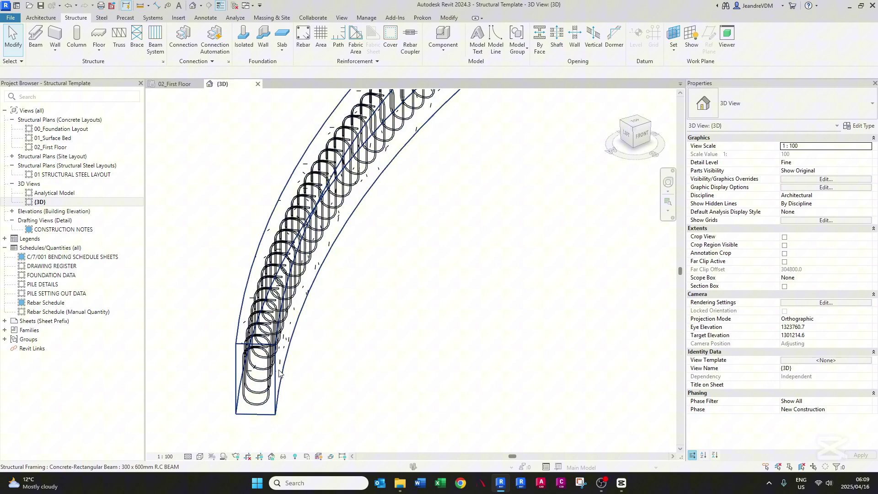
pyautogui.scroll(-5, 322, 392)
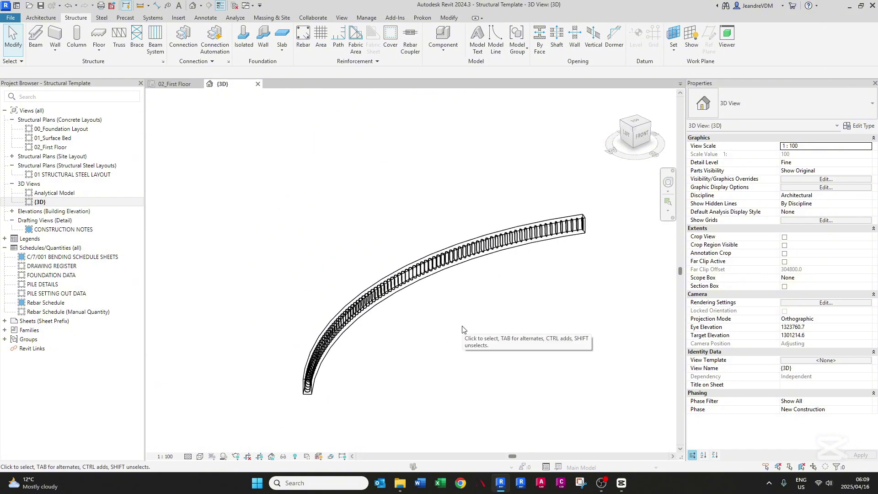
pyautogui.keyDown('shift'); pyautogui.moveTo(430, 338); pyautogui.dragTo(377, 357, button='middle'); pyautogui.keyUp('shift')
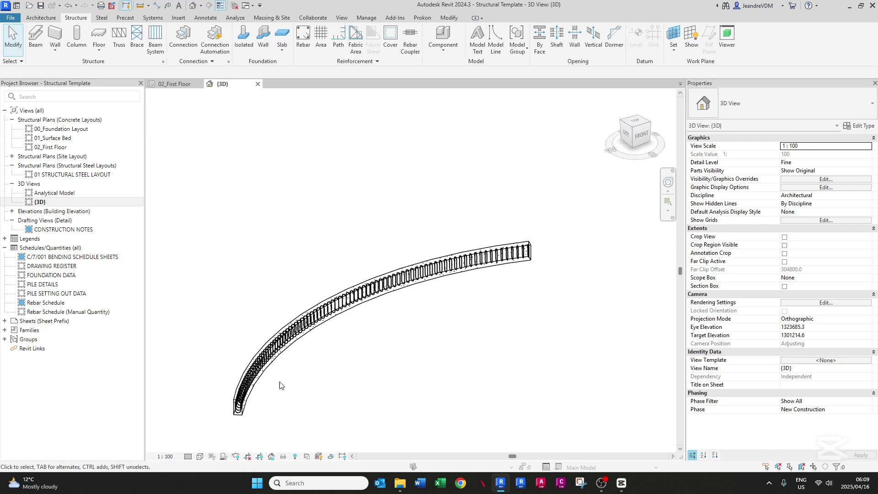
# - Zoom and orbit around the beam, then select the curved 300 x 600mm R.C beam
pyautogui.scroll(2, 276, 396)
pyautogui.moveTo(276, 392)
pyautogui.keyDown('shift'); pyautogui.mouseDown(button='middle')
pyautogui.moveTo(283, 379)
pyautogui.moveTo(273, 386)
pyautogui.mouseUp(button='middle'); pyautogui.keyUp('shift')
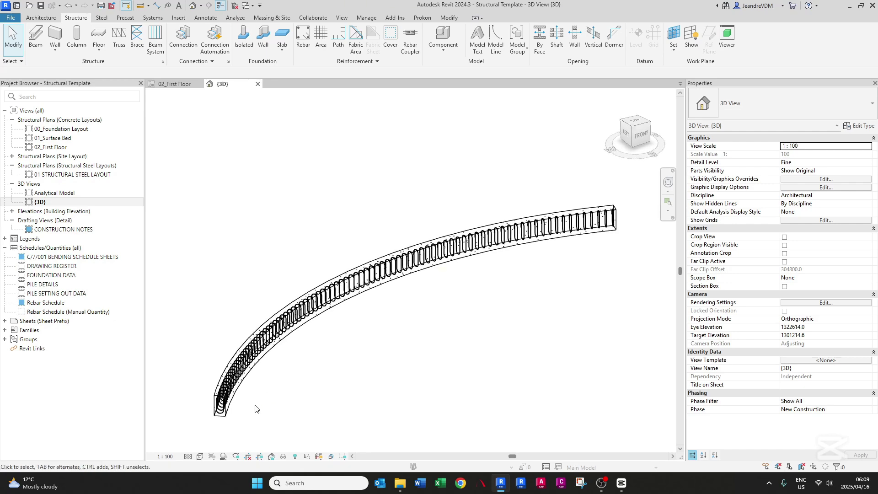
pyautogui.scroll(2, 244, 411)
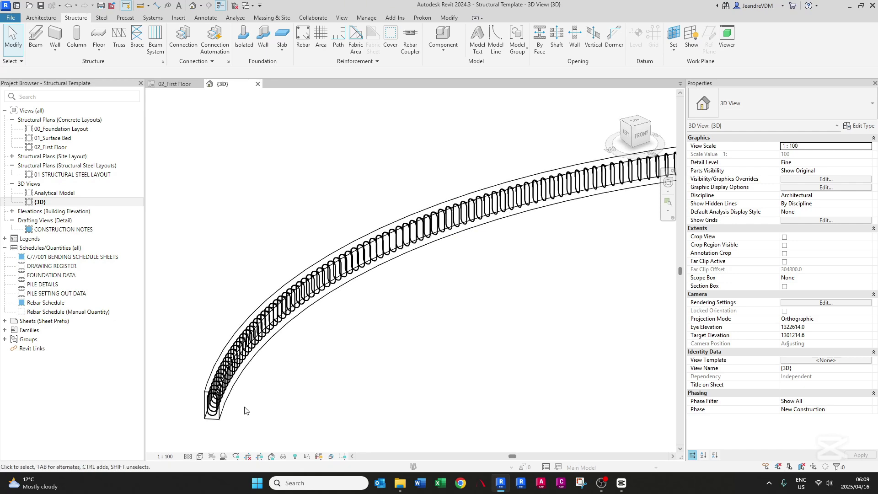
pyautogui.click(239, 382)
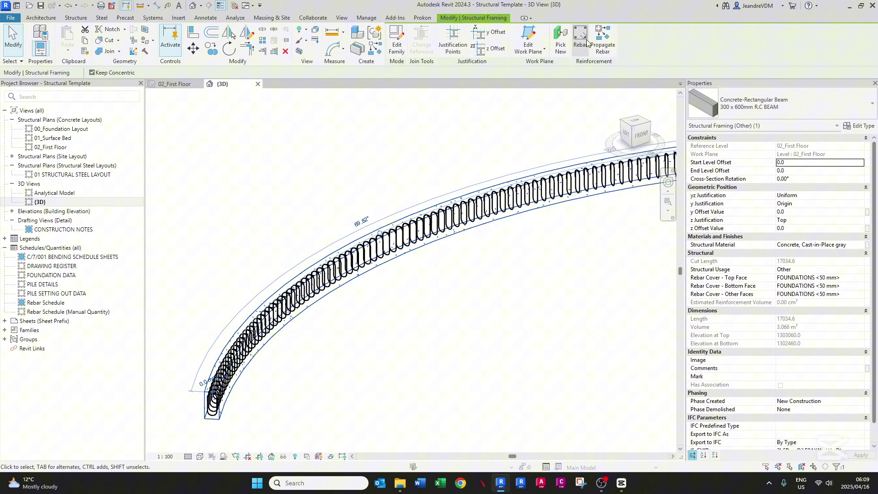
# - Start new free-form rebar with Surface distribution and Y16 bar size
pyautogui.click(586, 42)
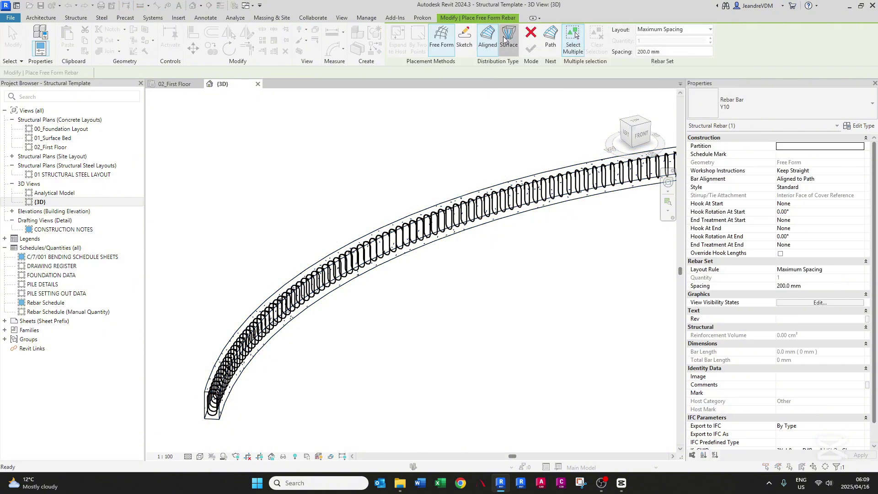
pyautogui.click(504, 38)
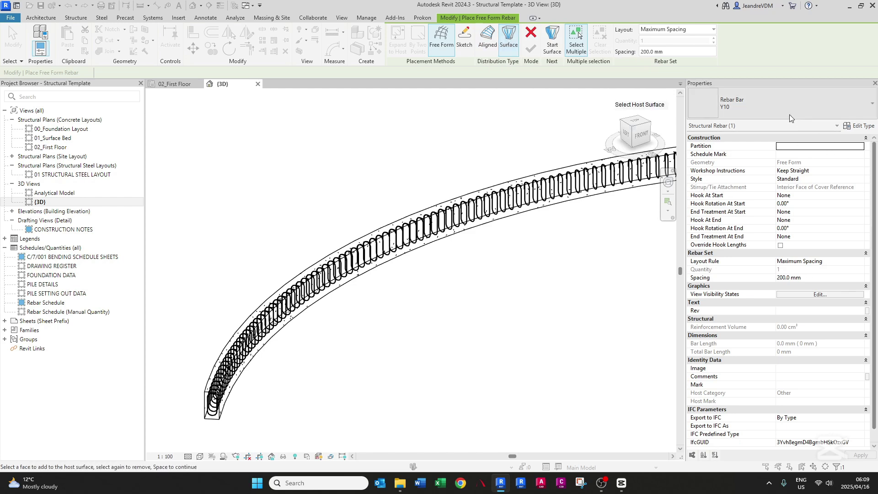
pyautogui.click(723, 108)
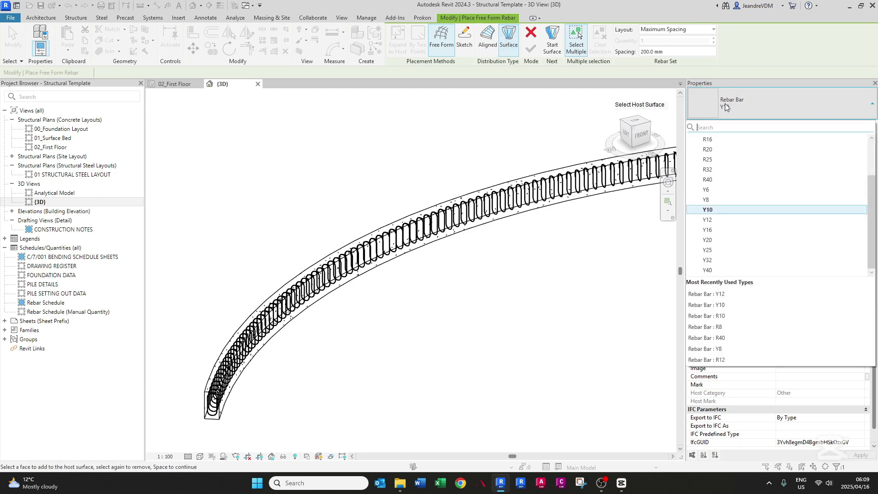
pyautogui.click(711, 229)
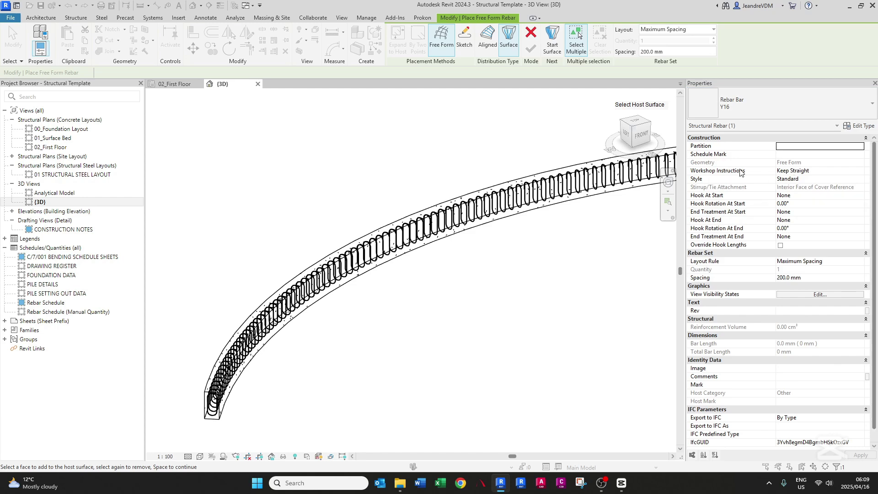
# - Set workshop instructions to Straight and the bar style to Standard
pyautogui.click(863, 174)
pyautogui.click(861, 173)
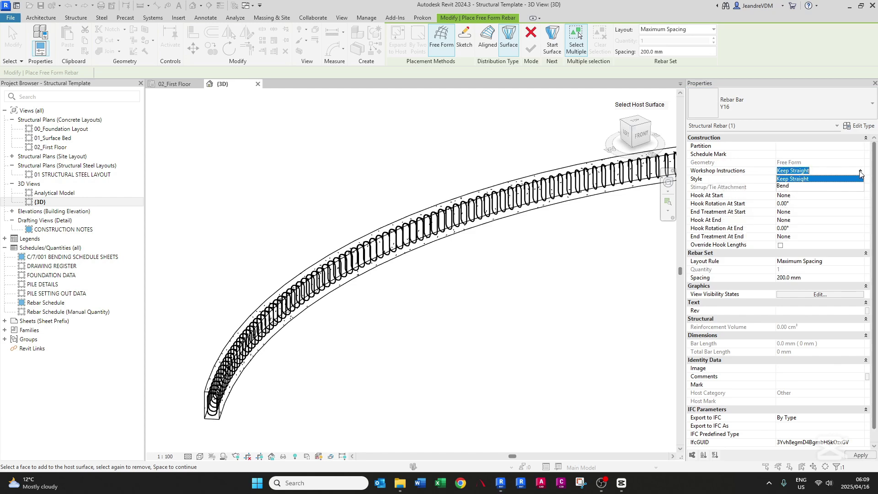
pyautogui.click(803, 180)
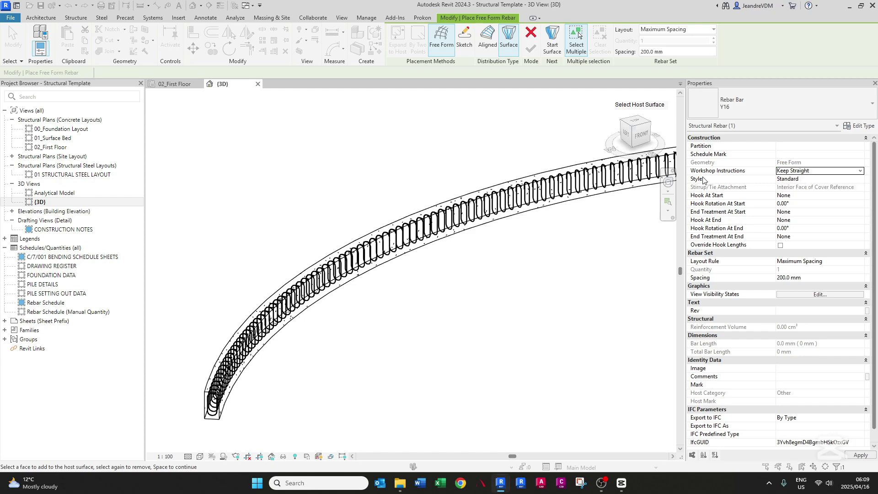
pyautogui.click(860, 180)
pyautogui.click(861, 179)
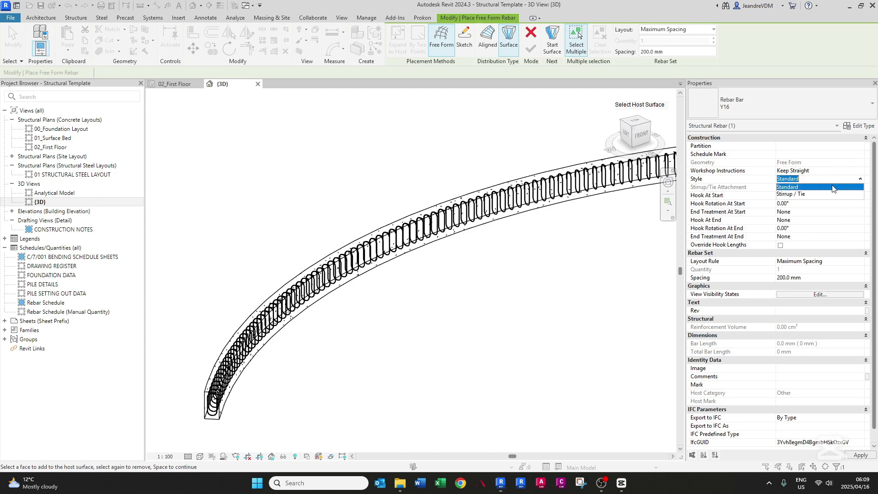
pyautogui.click(795, 187)
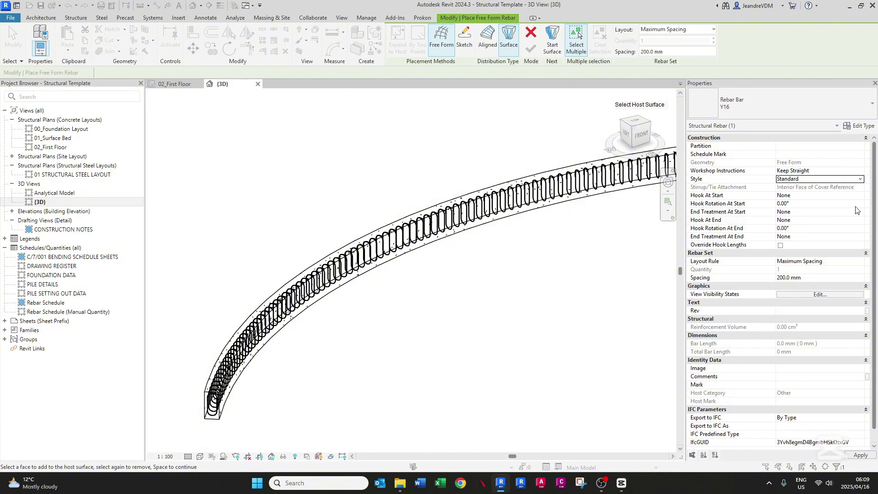
# - Add Standard - 90 deg. hooks at both ends and lay out a fixed number of 3 bars
pyautogui.click(840, 196)
pyautogui.click(840, 196)
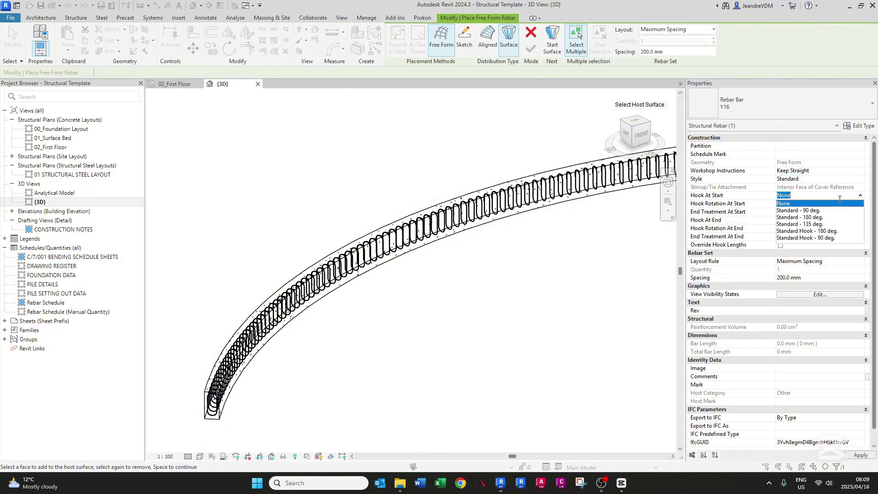
pyautogui.click(809, 211)
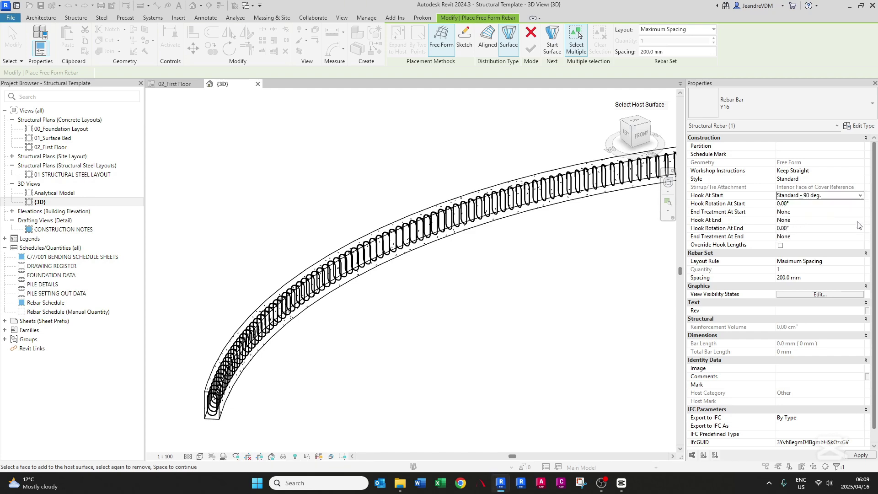
pyautogui.click(837, 223)
pyautogui.click(810, 236)
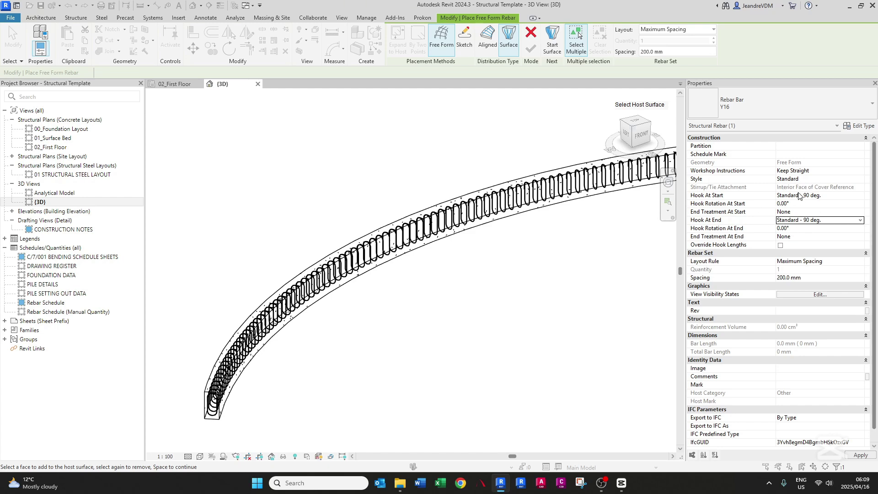
pyautogui.click(665, 32)
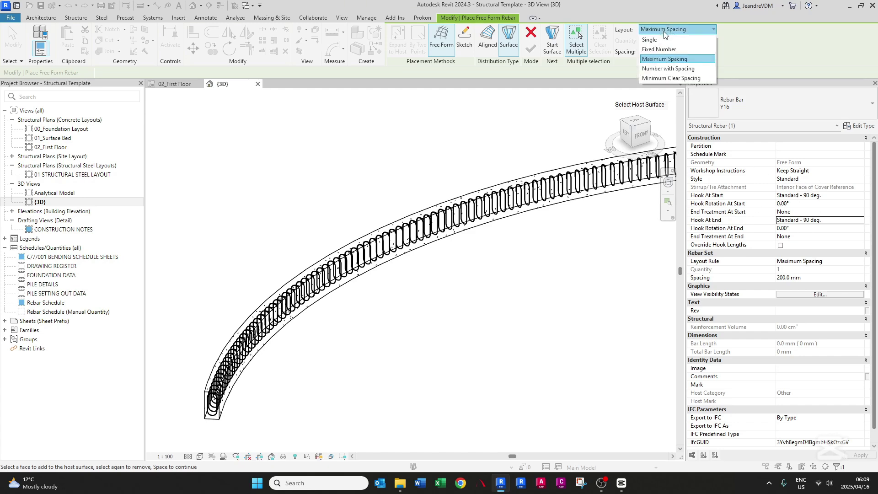
pyautogui.click(659, 49)
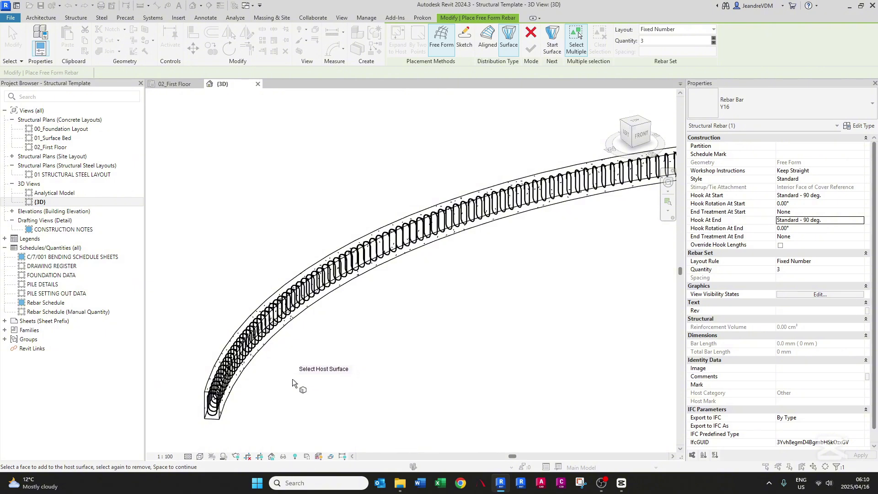
# - Pick the beam face as the host surface for the Y16 bar set
pyautogui.keyDown('shift'); pyautogui.moveTo(291, 380); pyautogui.dragTo(284, 367, button='middle'); pyautogui.keyUp('shift')
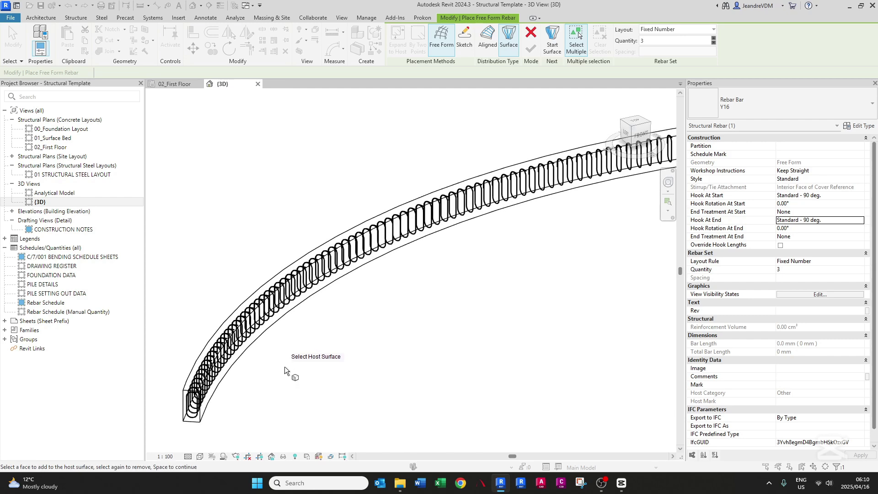
pyautogui.click(278, 277)
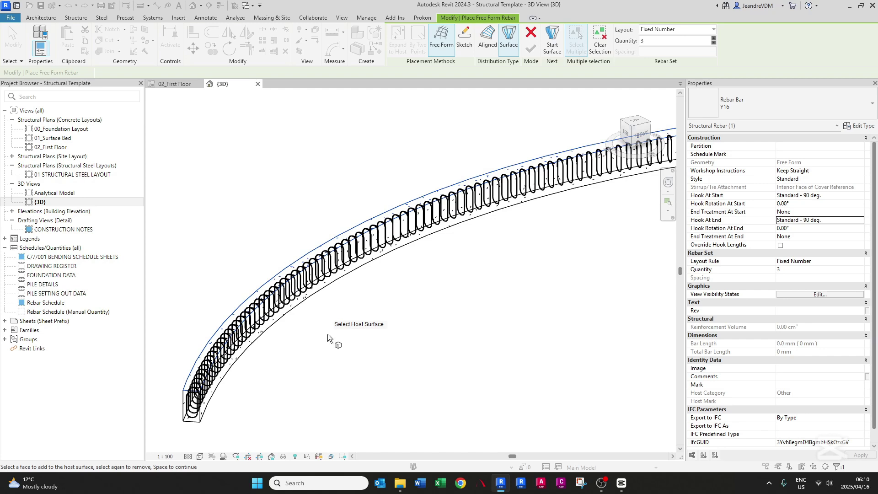
pyautogui.press('space')
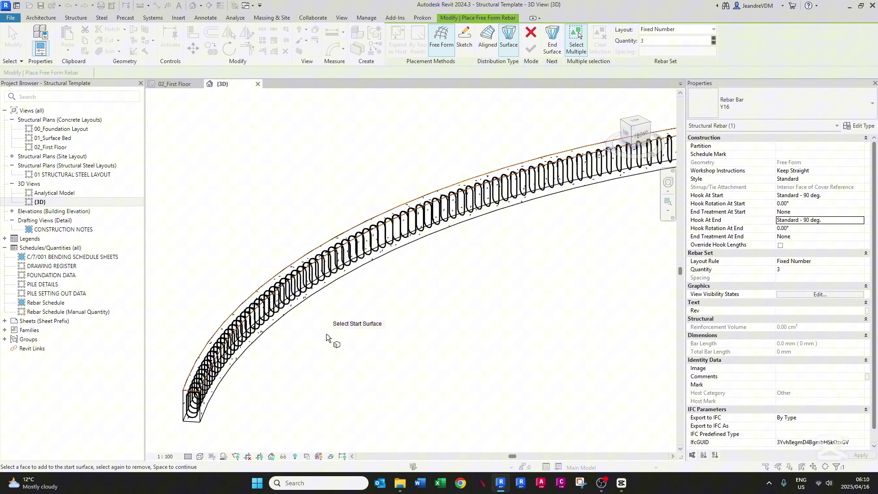
# - Orbit to the beam's near end and pick its end face as the start surface
pyautogui.scroll(-1, 311, 347)
pyautogui.moveTo(304, 355)
pyautogui.keyDown('shift'); pyautogui.mouseDown(button='middle')
pyautogui.moveTo(338, 352)
pyautogui.moveTo(302, 358)
pyautogui.mouseUp(button='middle'); pyautogui.keyUp('shift')
pyautogui.scroll(2, 301, 413)
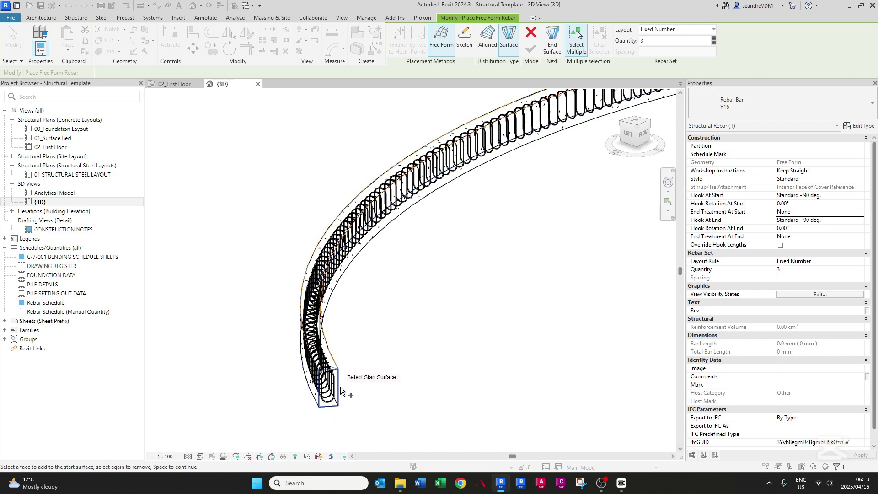
pyautogui.keyDown('shift'); pyautogui.moveTo(369, 366); pyautogui.dragTo(346, 353, button='middle'); pyautogui.keyUp('shift')
pyautogui.keyDown('shift'); pyautogui.moveTo(298, 300); pyautogui.dragTo(287, 419, button='middle'); pyautogui.keyUp('shift')
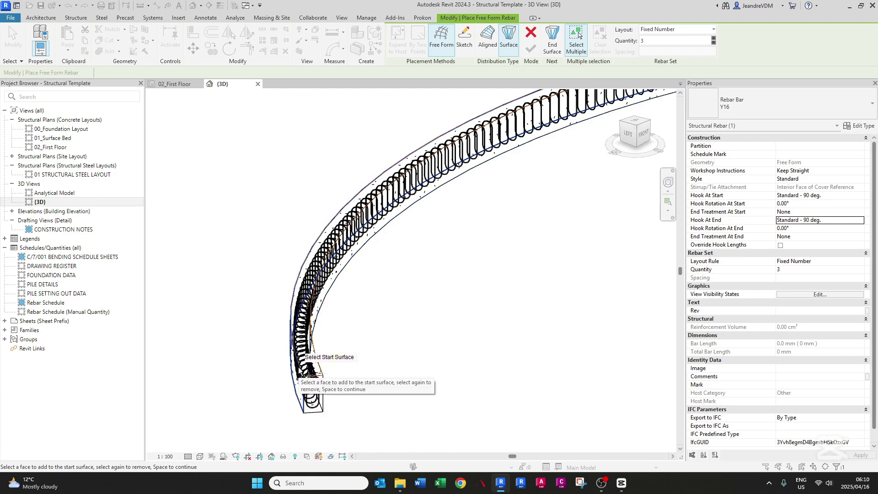
pyautogui.click(302, 365)
pyautogui.press('space')
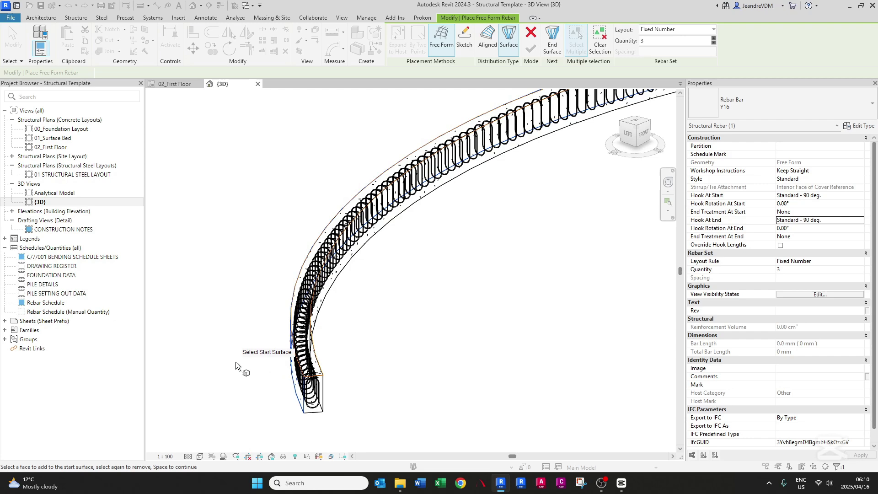
# - Pick the far end face as the end surface and generate the three bars
pyautogui.keyDown('shift'); pyautogui.moveTo(235, 361); pyautogui.dragTo(309, 376, button='middle'); pyautogui.keyUp('shift')
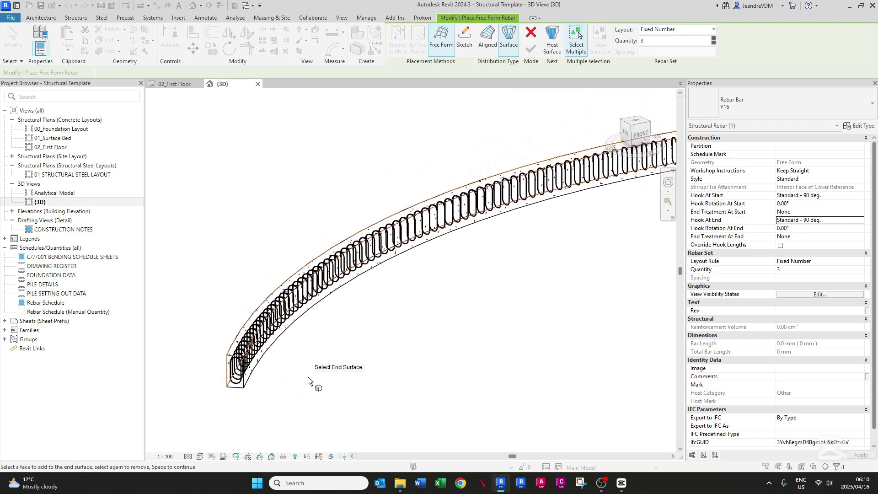
pyautogui.click(275, 341)
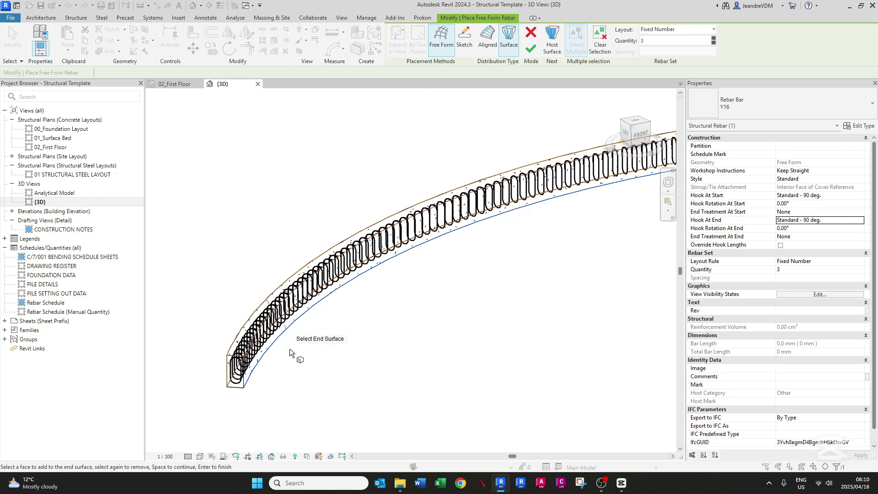
pyautogui.press('space')
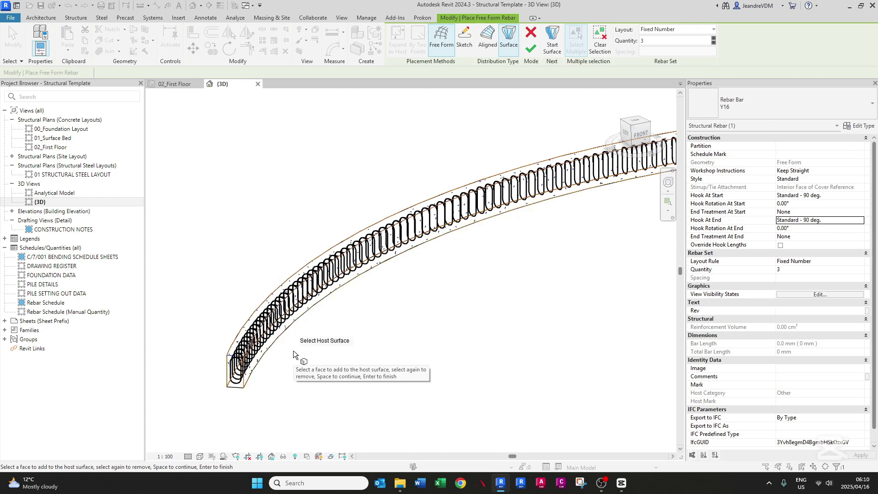
pyautogui.press('Return')
# - Zoom to check the new bars, reselect the beam and start Free Form Rebar again
pyautogui.scroll(5, 251, 388)
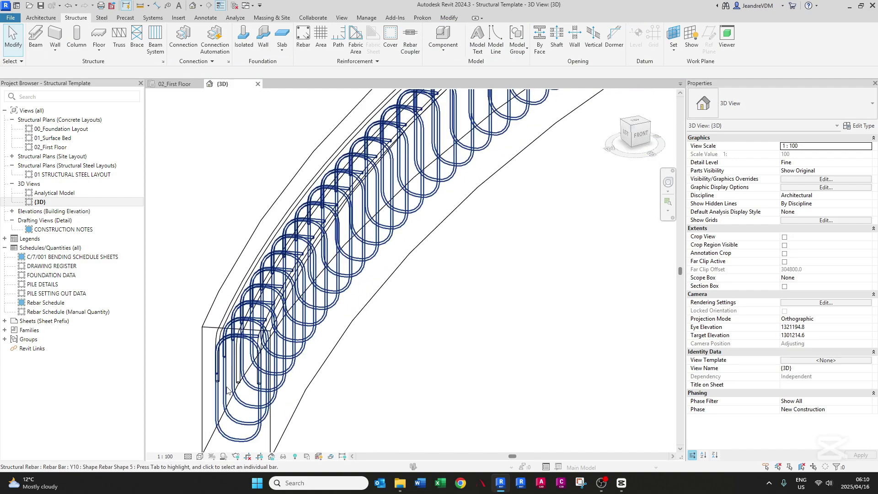
pyautogui.scroll(-1, 247, 357)
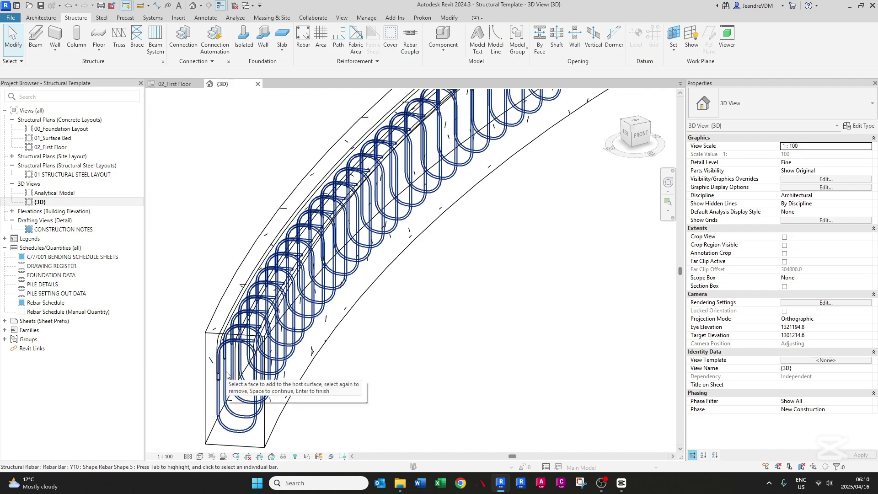
pyautogui.scroll(-3, 288, 385)
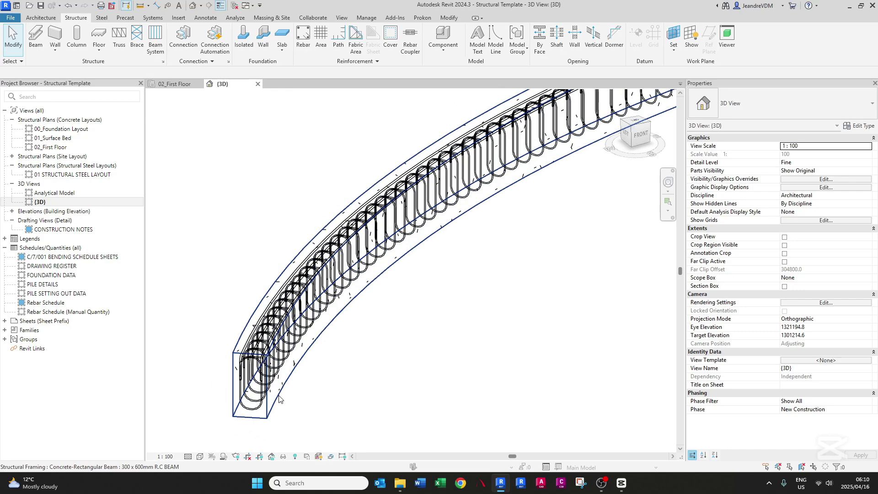
pyautogui.scroll(-1, 283, 385)
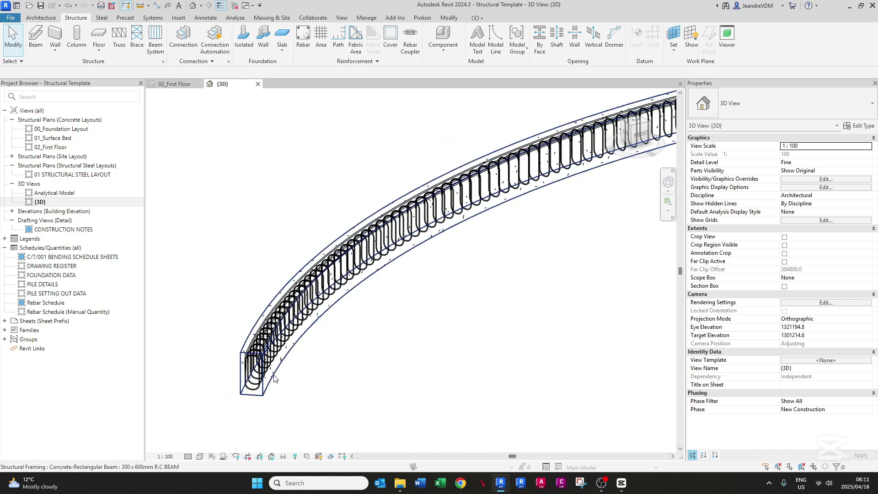
pyautogui.click(275, 380)
pyautogui.click(580, 39)
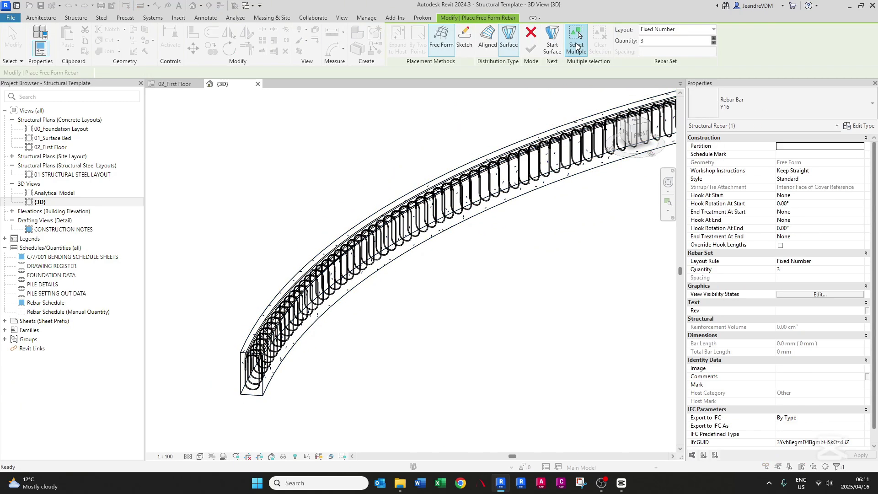
# - Set both start and end hooks to Standard - 90 deg
pyautogui.click(854, 197)
pyautogui.click(811, 211)
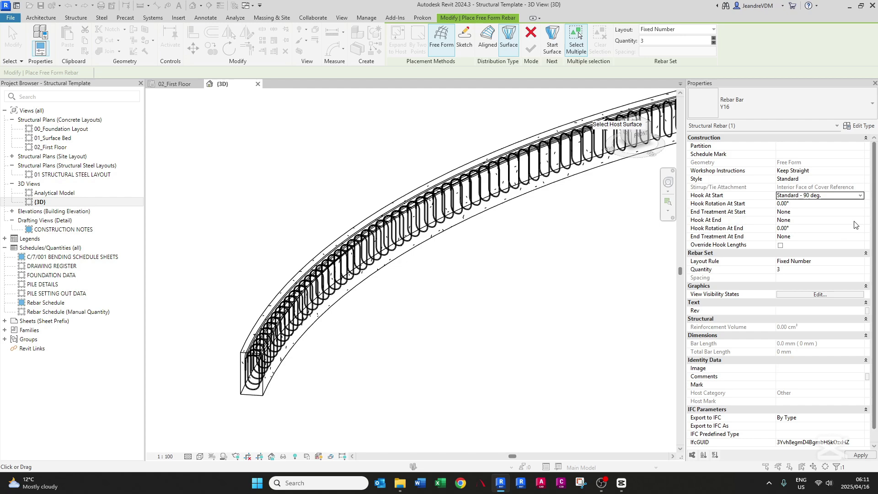
pyautogui.click(848, 221)
pyautogui.click(807, 235)
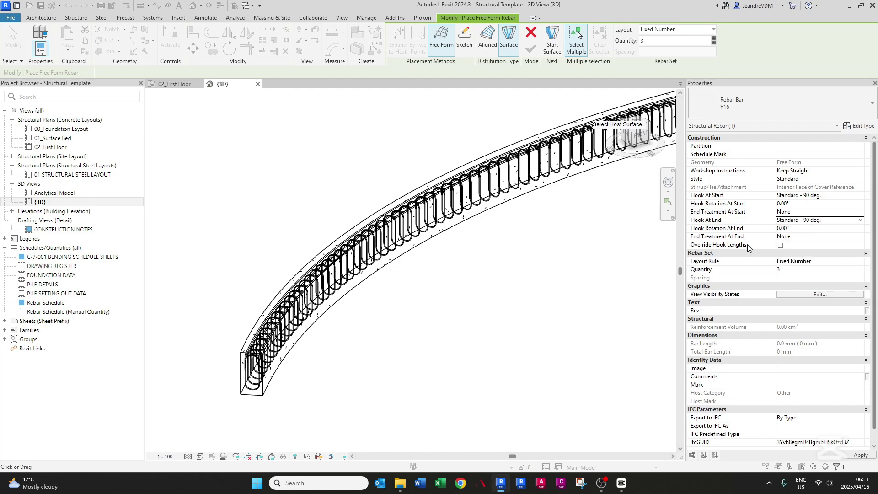
# - Orbit to the beam and pick its face as the host surface
pyautogui.keyDown('shift'); pyautogui.moveTo(388, 377); pyautogui.dragTo(309, 256, button='middle'); pyautogui.keyUp('shift')
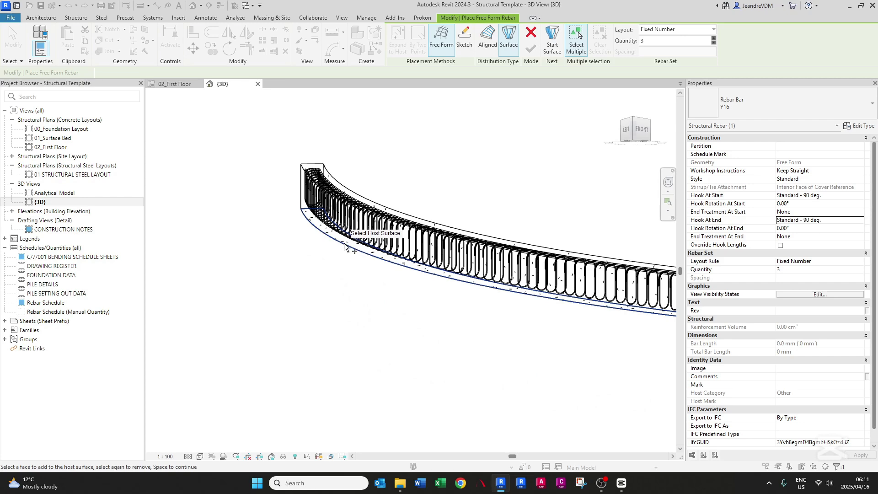
pyautogui.click(345, 245)
pyautogui.press('space')
# - Pick both beam end faces as start and end surfaces and generate the second bar set
pyautogui.keyDown('shift'); pyautogui.moveTo(345, 245); pyautogui.dragTo(249, 320, button='middle'); pyautogui.keyUp('shift')
pyautogui.click(393, 341)
pyautogui.press('space')
pyautogui.click(247, 317)
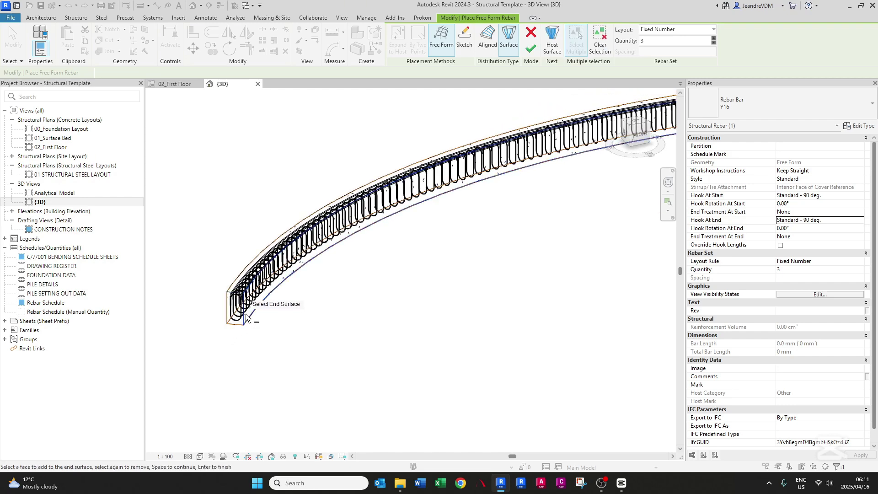
pyautogui.press('space')
pyautogui.press('Return')
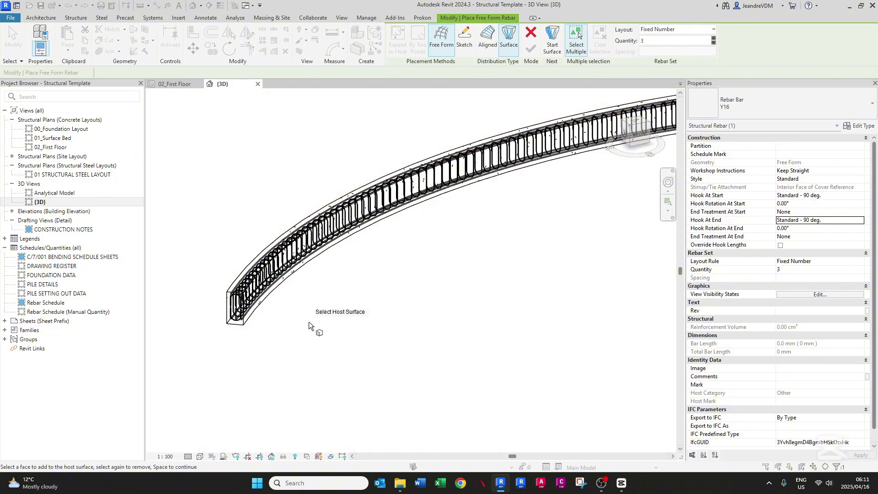
pyautogui.scroll(4, 211, 329)
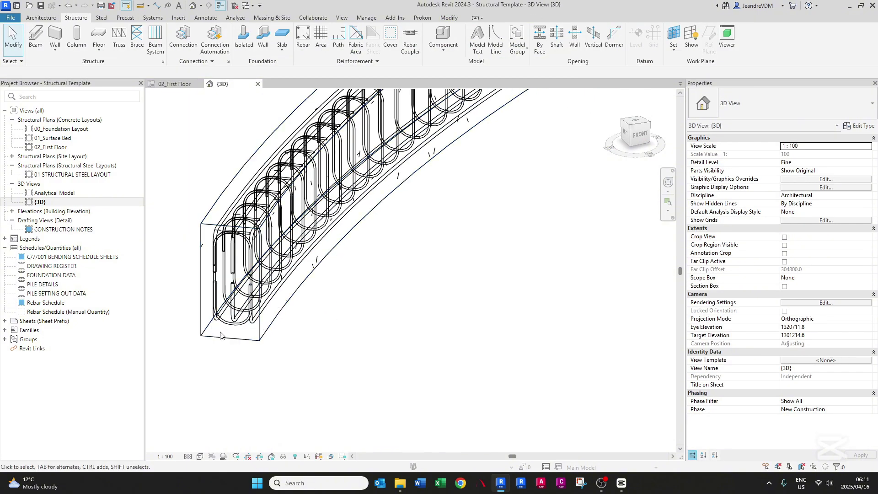
pyautogui.scroll(-6, 213, 331)
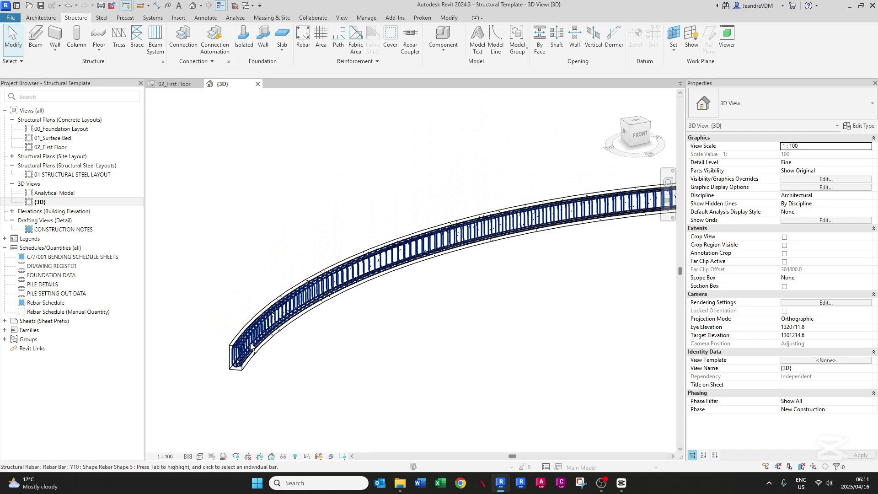
pyautogui.scroll(3, 256, 351)
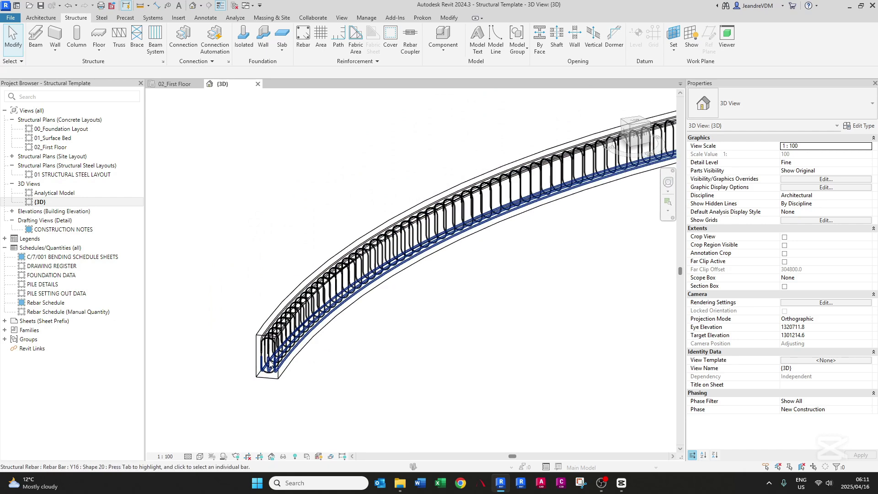
# - Open the Filters dialog from the view's Visibility/Graphics filter settings
pyautogui.press('v')
pyautogui.press('v')
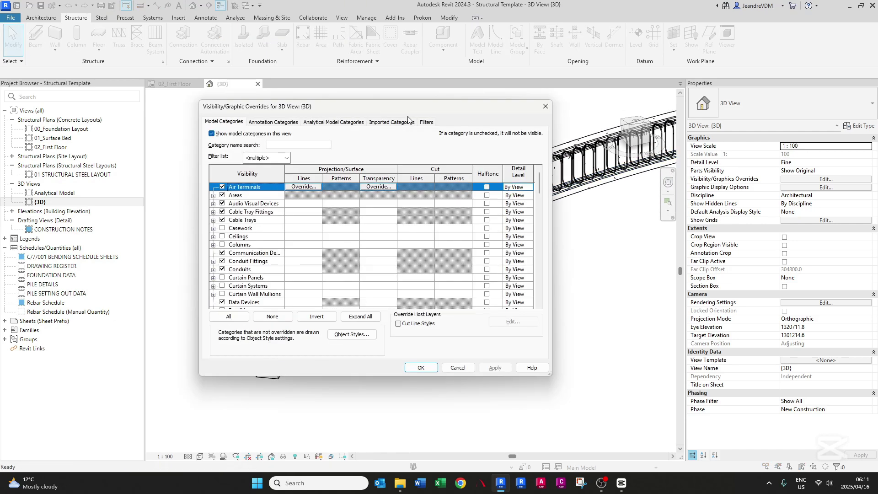
pyautogui.click(425, 122)
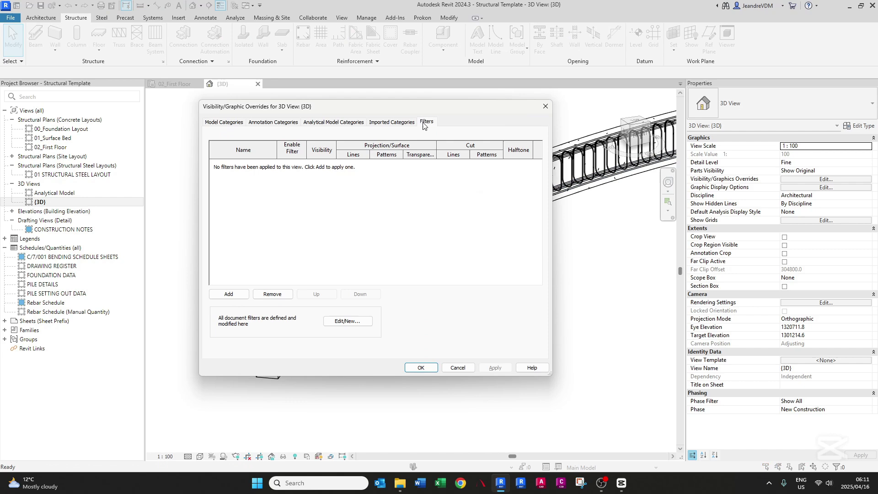
pyautogui.click(209, 296)
pyautogui.click(418, 196)
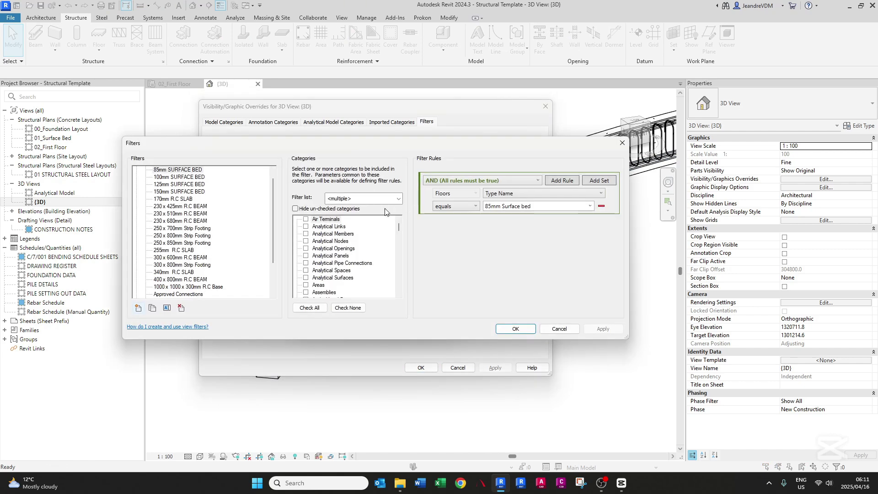
pyautogui.click(194, 243)
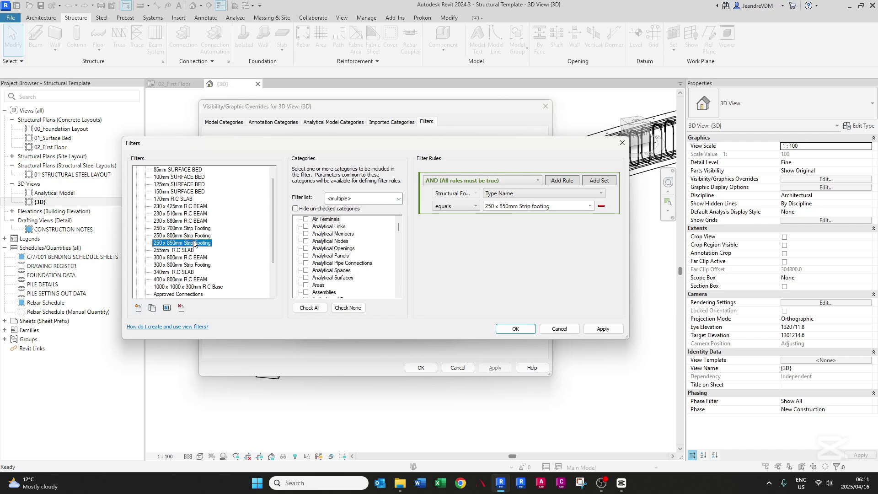
pyautogui.scroll(-1, 184, 265)
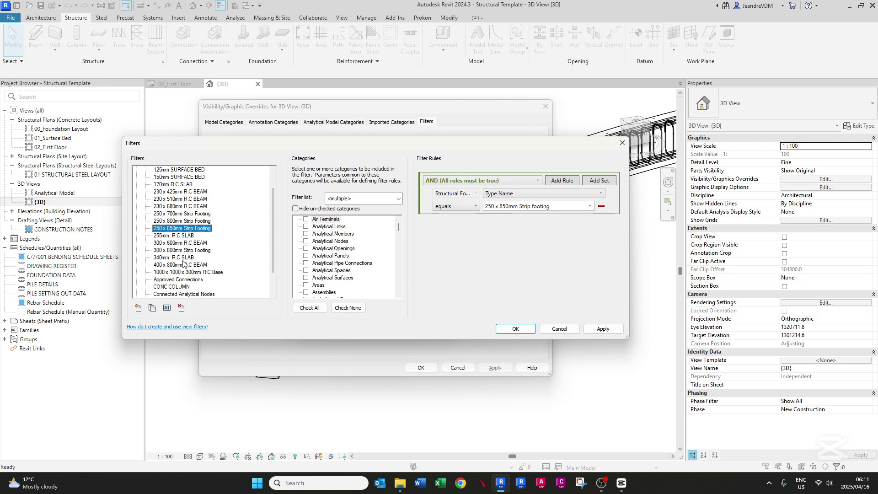
# - Create a new filter named Y10 that applies to Structural Rebar
pyautogui.click(138, 309)
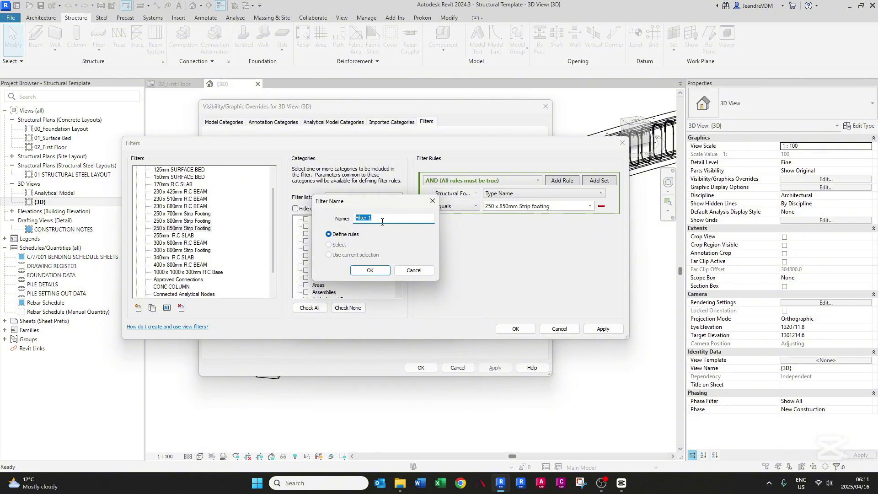
pyautogui.press('capslock')
pyautogui.write('Y10')
pyautogui.press('Return')
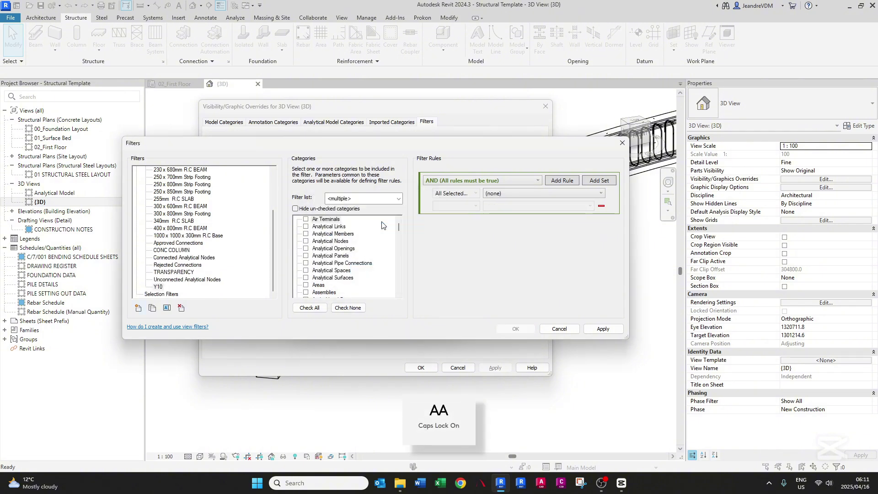
pyautogui.scroll(-20, 317, 268)
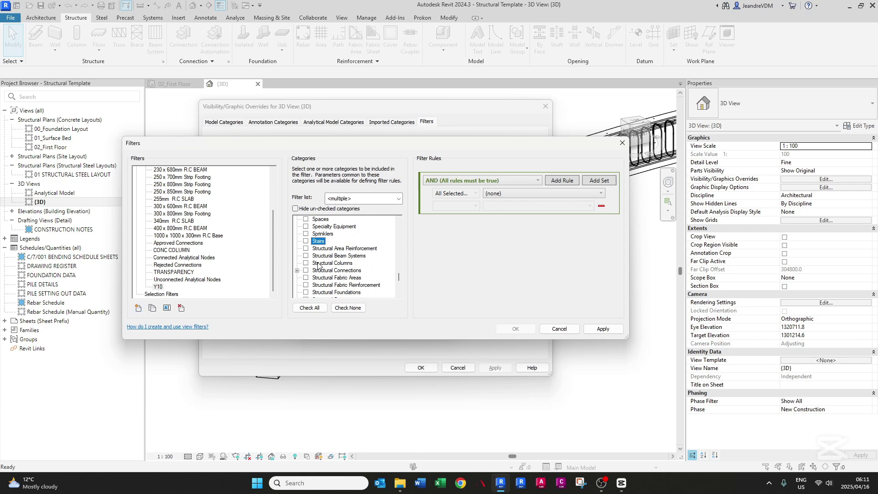
pyautogui.scroll(-4, 319, 266)
pyautogui.click(306, 271)
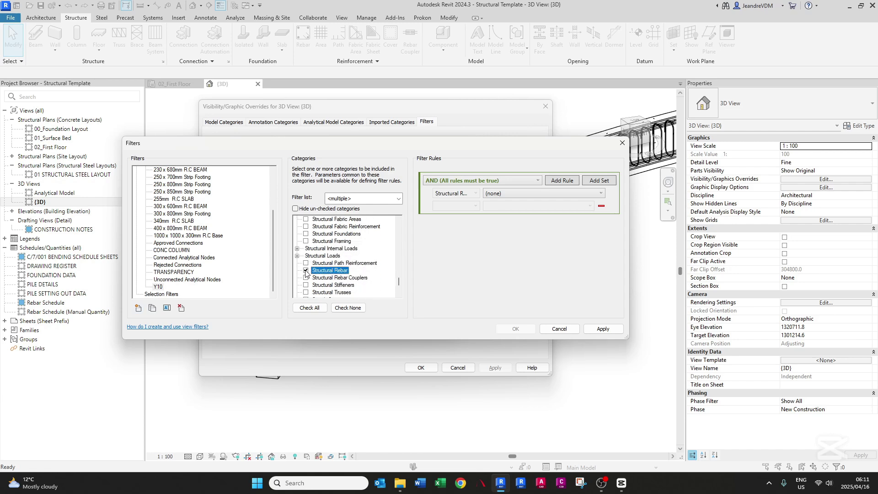
# - Set the Y10 filter rule to Type Name equals Y10 and apply it
pyautogui.click(525, 193)
pyautogui.scroll(-10, 512, 297)
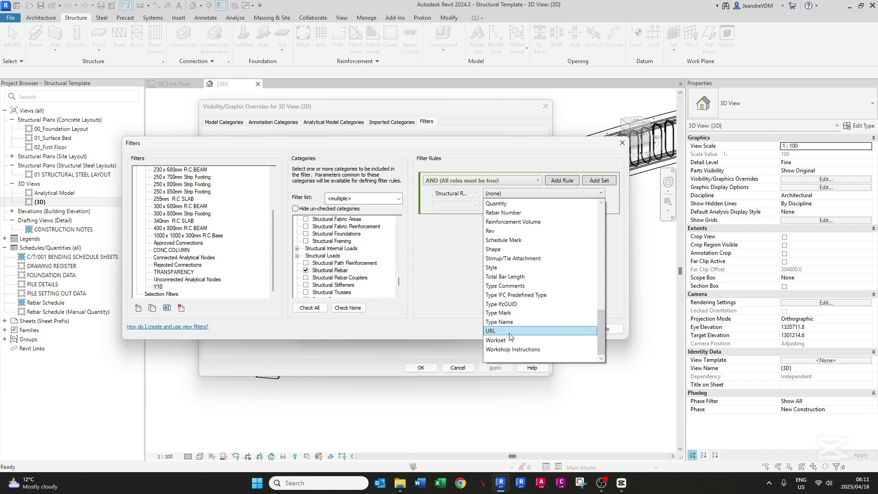
pyautogui.click(508, 323)
pyautogui.click(465, 206)
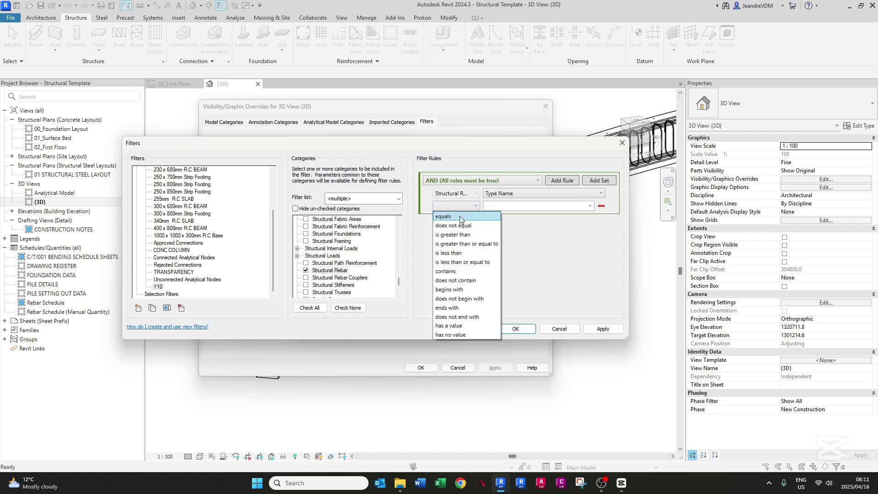
pyautogui.click(461, 217)
pyautogui.click(588, 206)
pyautogui.scroll(-10, 529, 284)
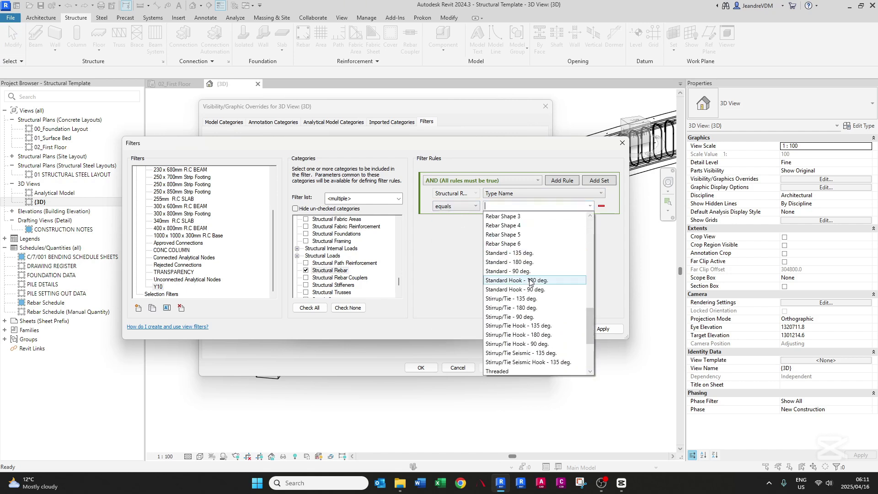
pyautogui.click(503, 290)
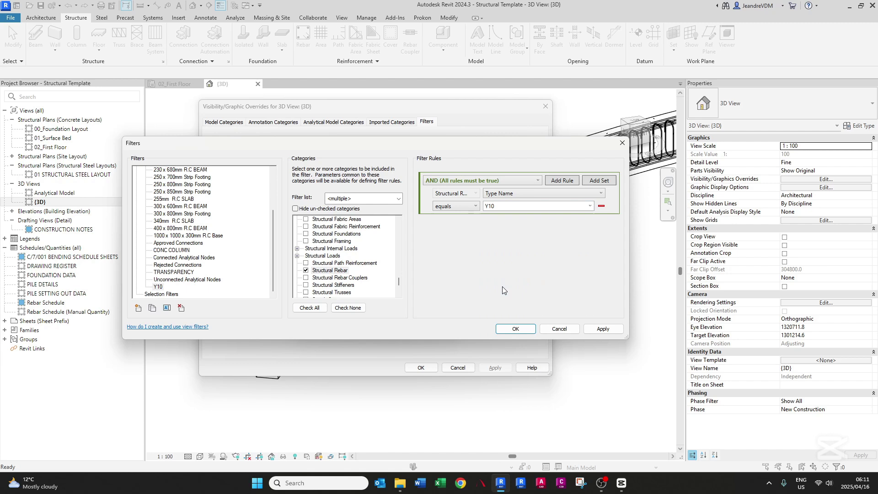
pyautogui.click(602, 329)
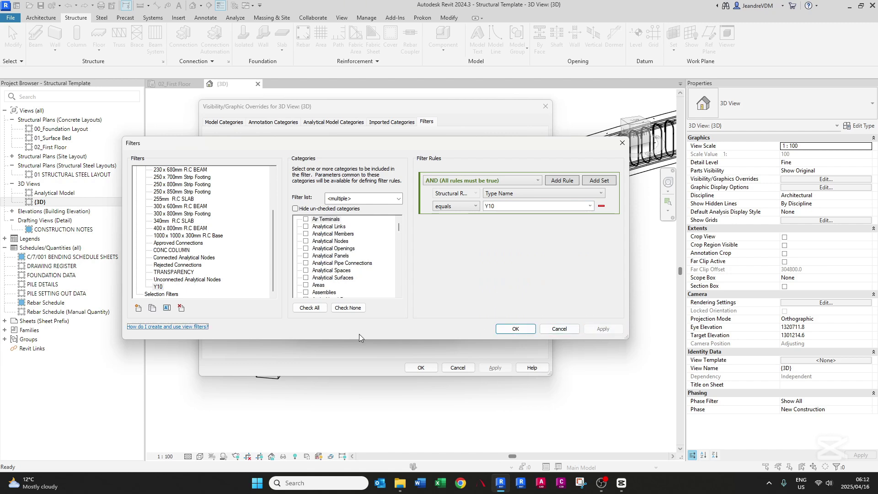
# - Duplicate the Y10 filter, rename the copy Y12, and set its rule value to Y12
pyautogui.rightClick(158, 287)
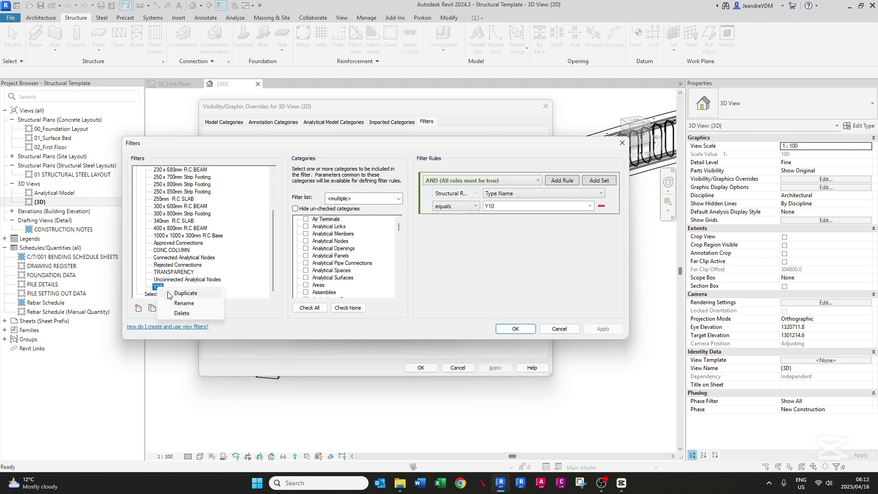
pyautogui.click(171, 293)
pyautogui.rightClick(161, 288)
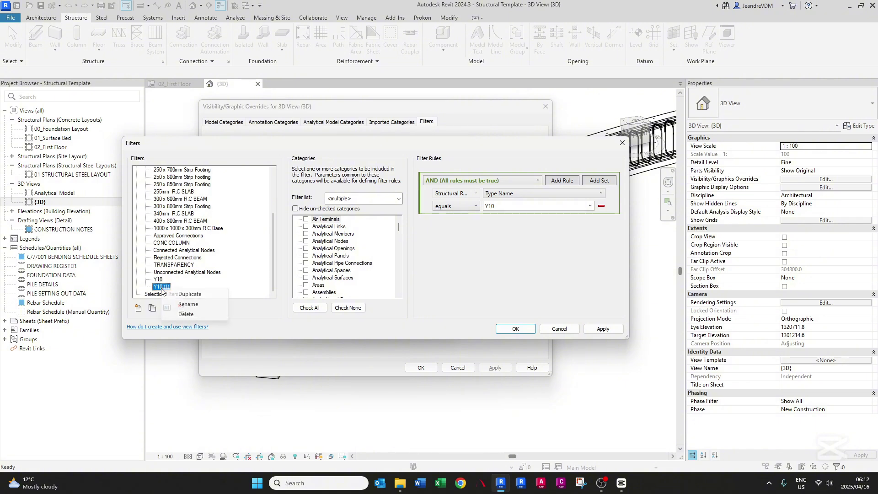
pyautogui.click(181, 311)
pyautogui.write('Y12')
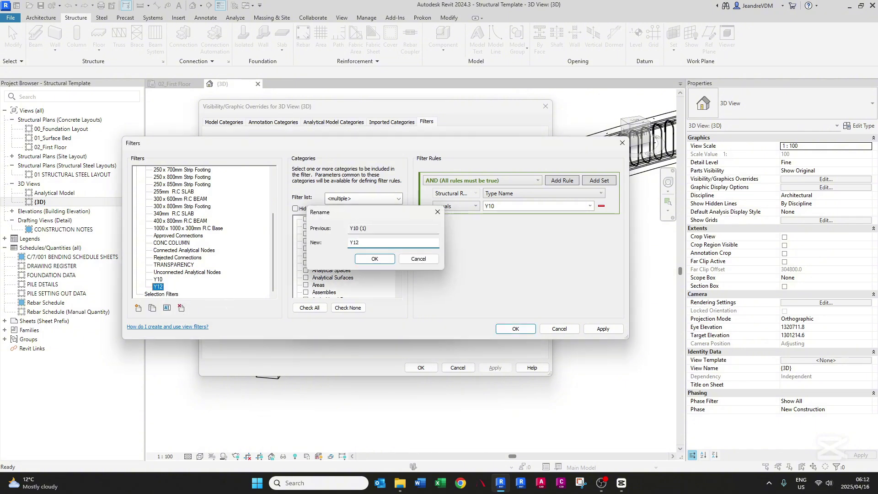
pyautogui.press('Return')
pyautogui.click(591, 206)
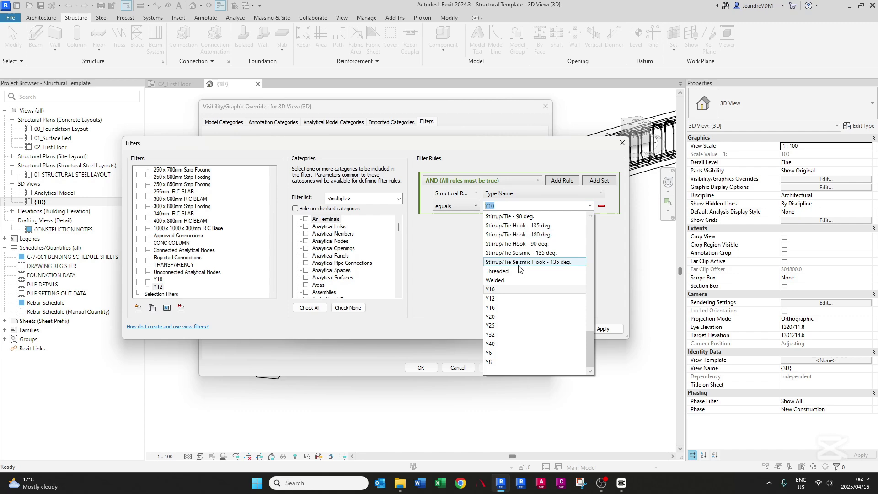
pyautogui.click(498, 299)
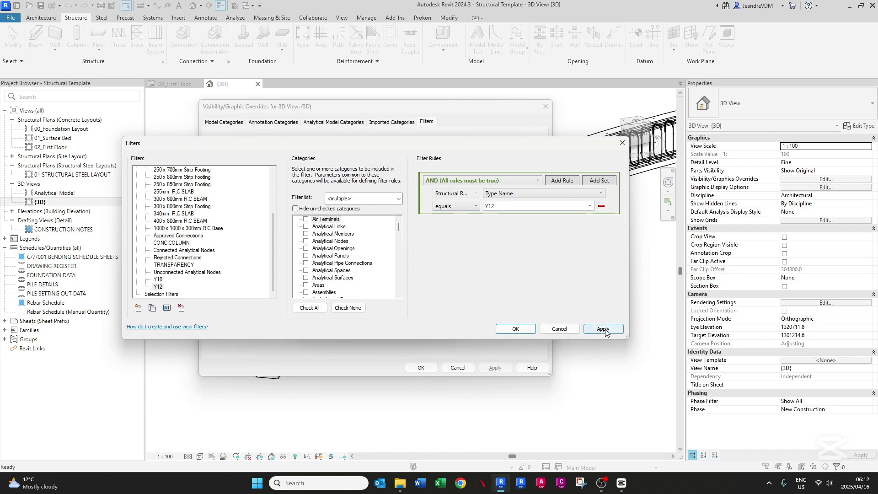
# - Add the Y10 and Y12 filters to the 3D view's Visibility/Graphics filters
pyautogui.click(514, 328)
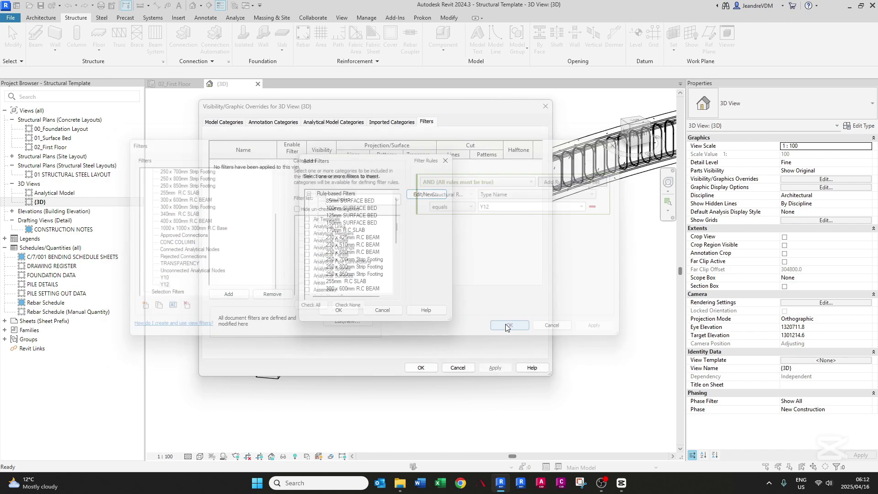
pyautogui.scroll(-4, 348, 256)
pyautogui.click(333, 274)
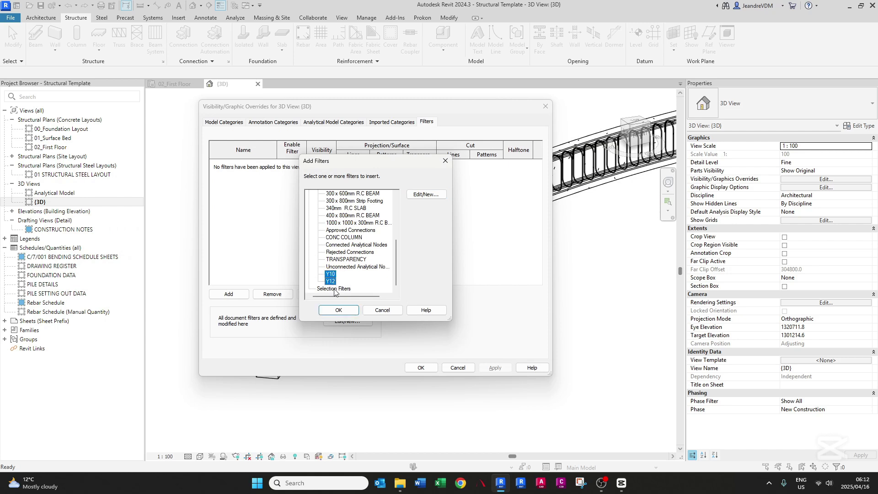
pyautogui.click(339, 310)
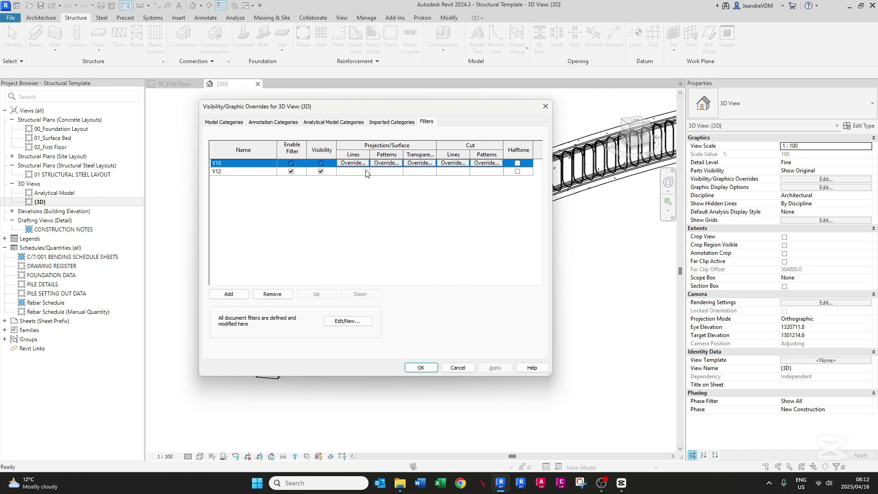
# - Override the Y10 filter's surface pattern with a solid green fill
pyautogui.click(386, 163)
pyautogui.click(371, 213)
pyautogui.click(373, 238)
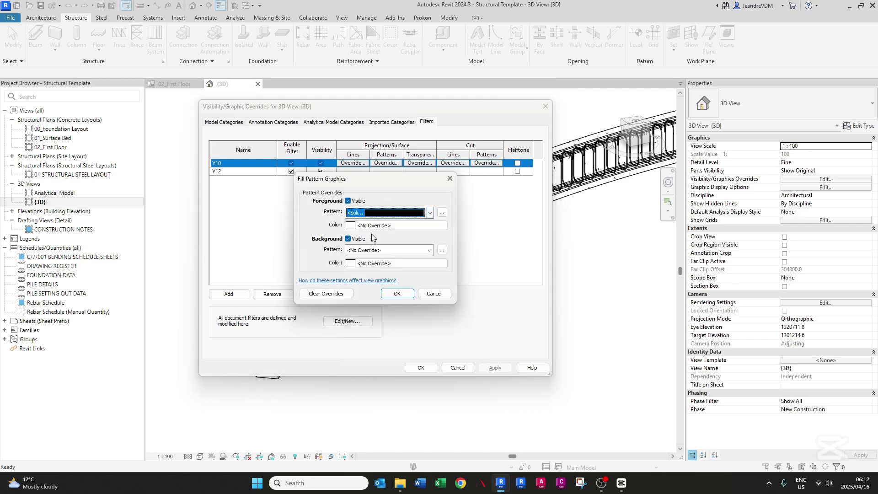
pyautogui.click(372, 225)
pyautogui.click(339, 249)
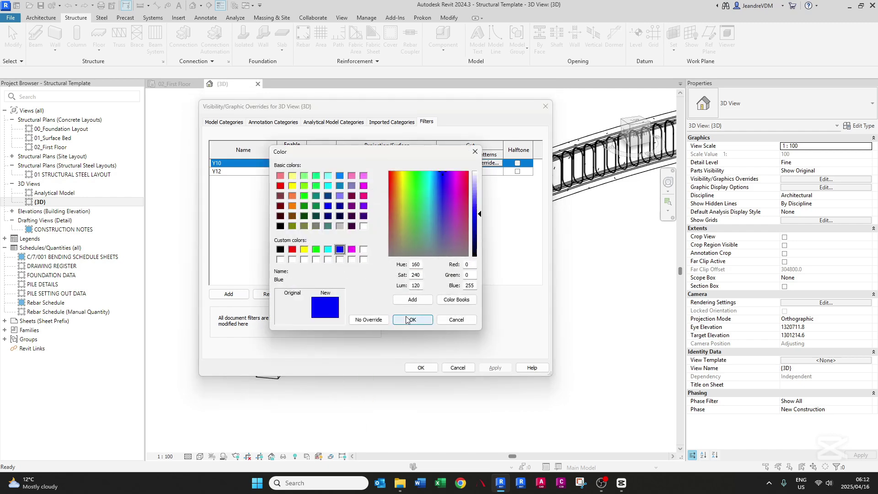
pyautogui.click(316, 250)
pyautogui.click(410, 320)
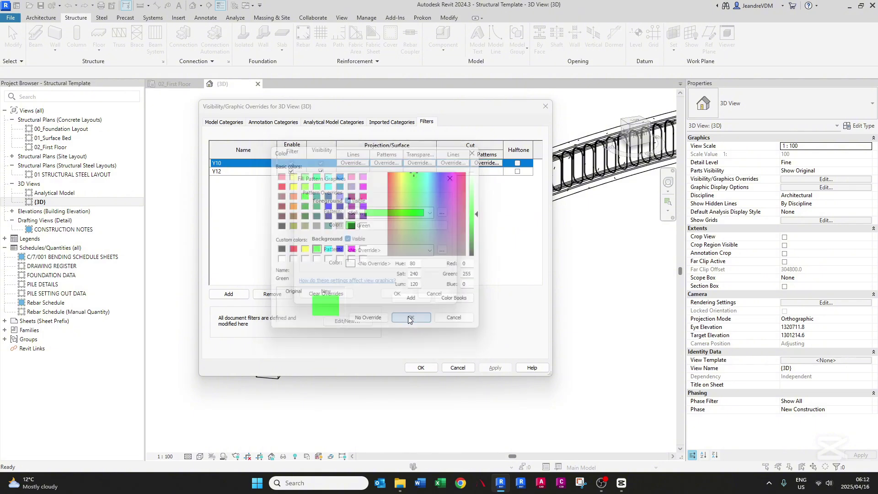
pyautogui.click(396, 294)
# - Give the Y12 filter a solid red fill override and apply the changes to the 3D view
pyautogui.click(379, 172)
pyautogui.click(379, 171)
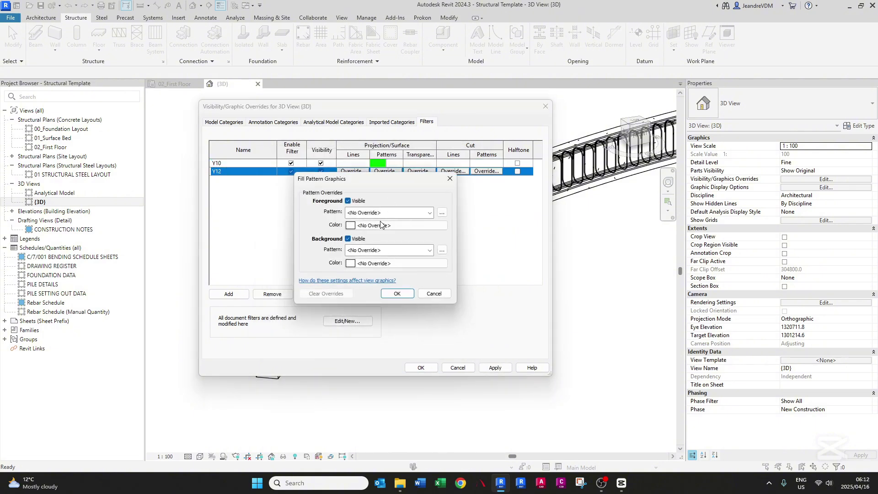
pyautogui.click(379, 213)
pyautogui.click(379, 214)
pyautogui.click(379, 213)
pyautogui.click(379, 221)
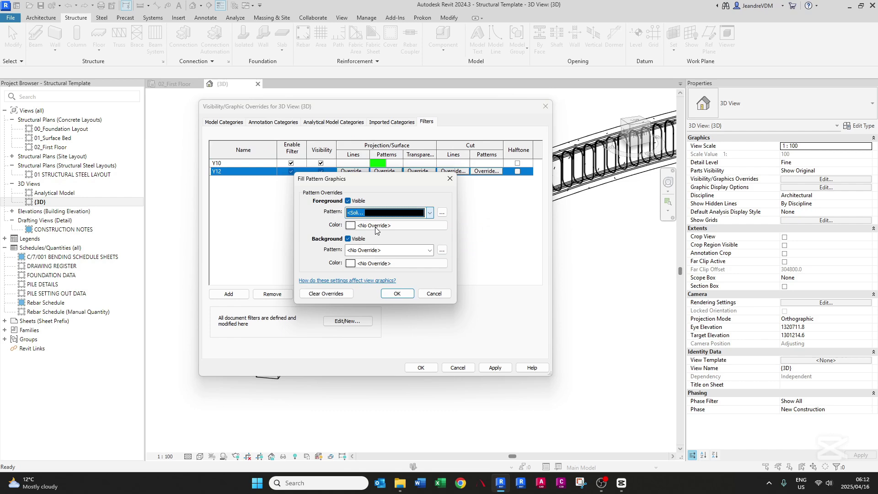
pyautogui.click(366, 225)
pyautogui.click(291, 250)
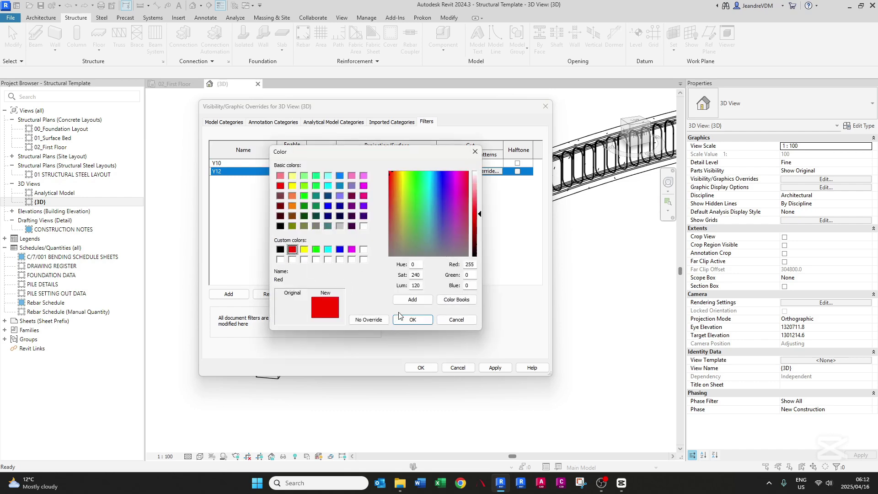
pyautogui.click(412, 319)
pyautogui.click(397, 294)
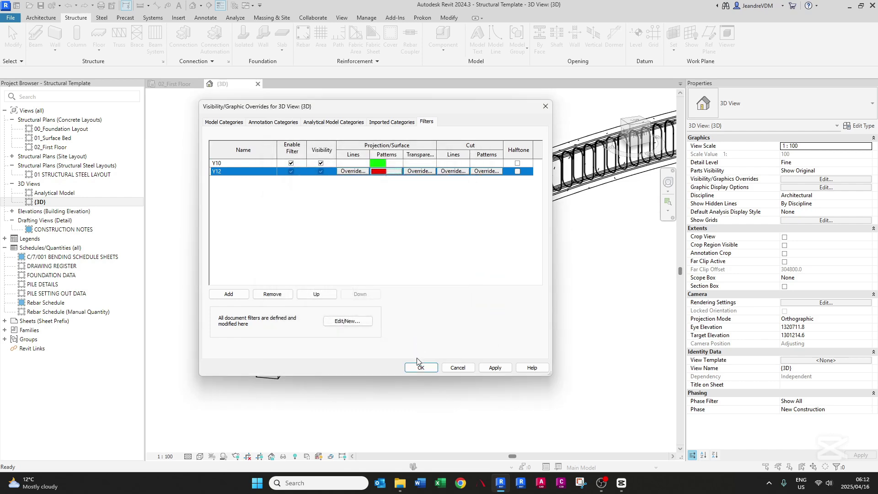
pyautogui.click(421, 367)
# - Change the selected longitudinal Y16 rebar sets to type Rebar Bar Y12
pyautogui.scroll(5, 253, 394)
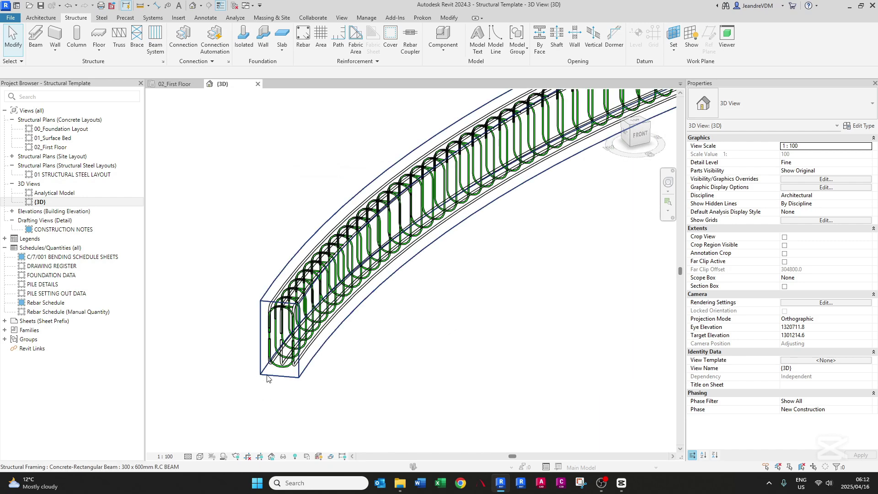
pyautogui.click(285, 359)
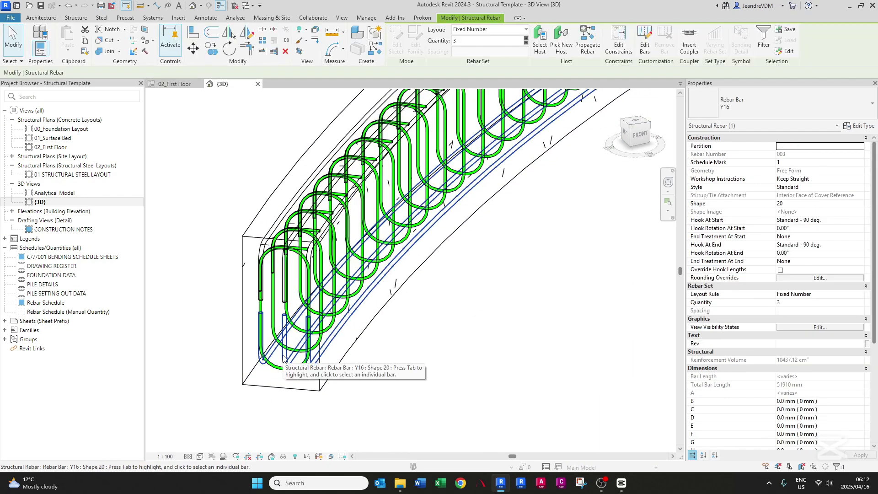
pyautogui.keyDown('ctrl'); pyautogui.click(265, 256); pyautogui.keyUp('ctrl')
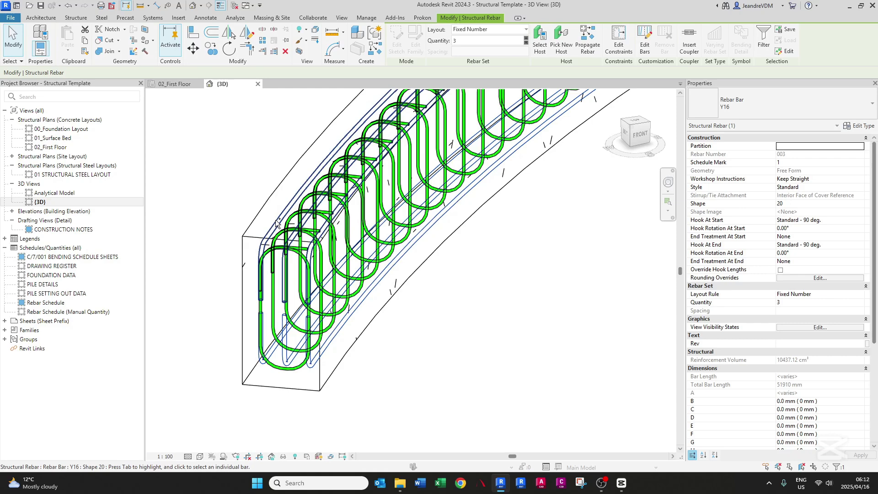
pyautogui.click(778, 103)
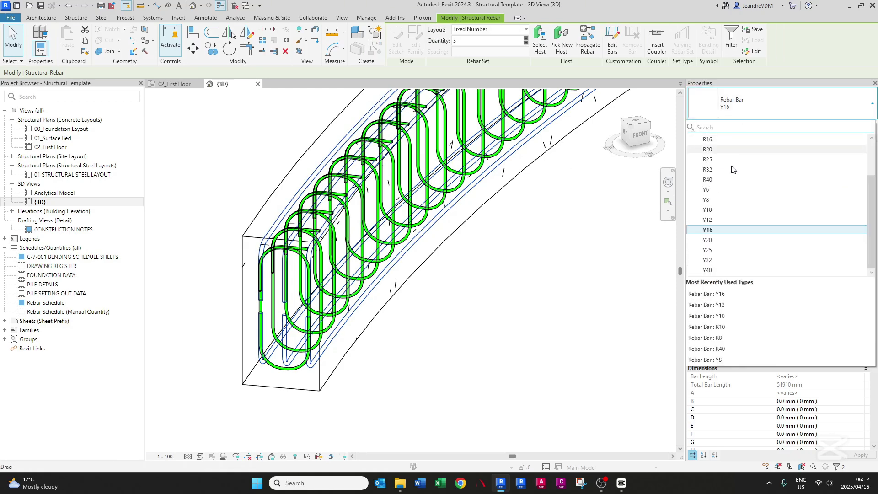
pyautogui.click(721, 220)
pyautogui.press('Escape')
pyautogui.scroll(1, 298, 380)
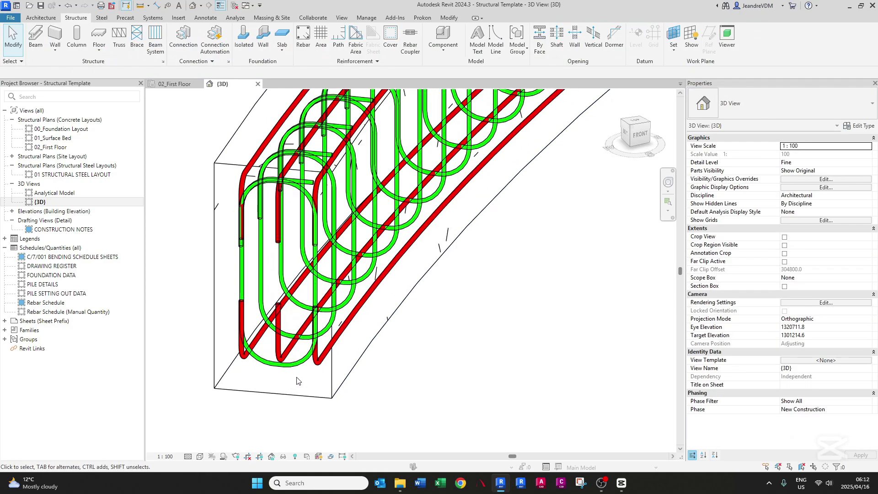
pyautogui.scroll(-6, 298, 380)
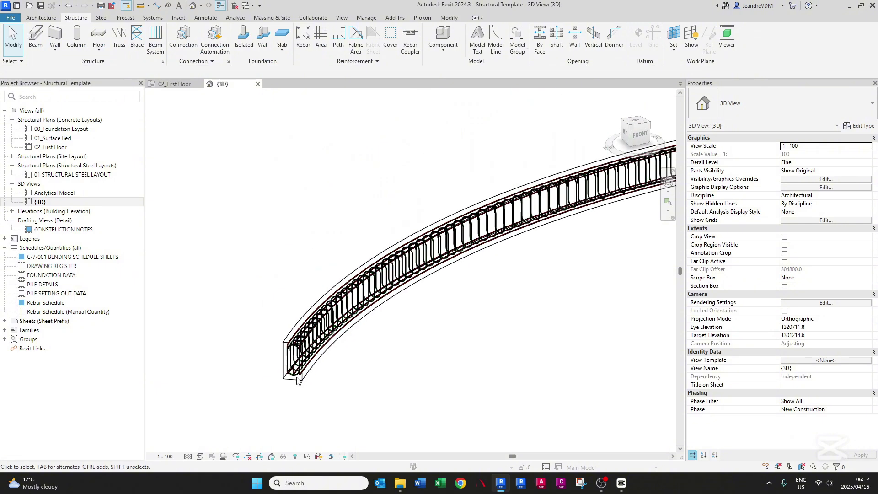
pyautogui.moveTo(343, 369)
pyautogui.keyDown('shift'); pyautogui.mouseDown(button='middle')
pyautogui.moveTo(337, 380)
pyautogui.moveTo(402, 386)
pyautogui.moveTo(473, 379)
pyautogui.moveTo(372, 356)
pyautogui.moveTo(364, 367)
pyautogui.moveTo(356, 357)
pyautogui.mouseUp(button='middle'); pyautogui.keyUp('shift')
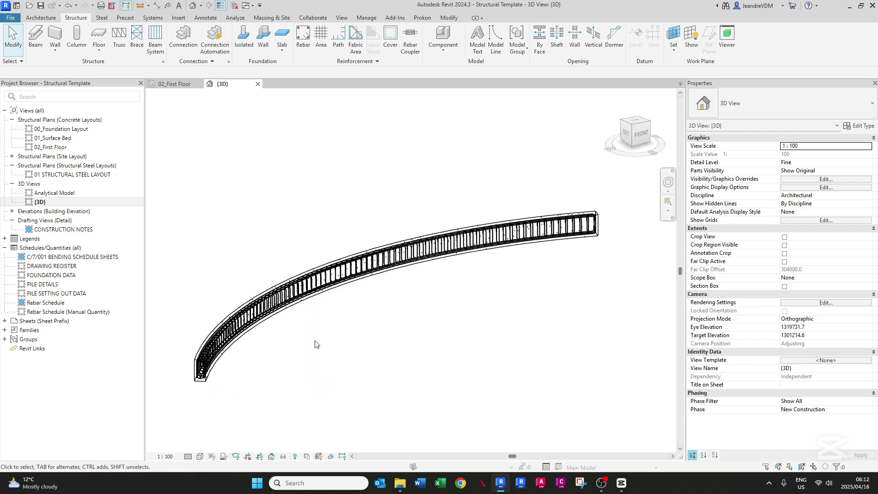
pyautogui.keyDown('shift'); pyautogui.moveTo(314, 328); pyautogui.dragTo(308, 351, button='middle'); pyautogui.keyUp('shift')
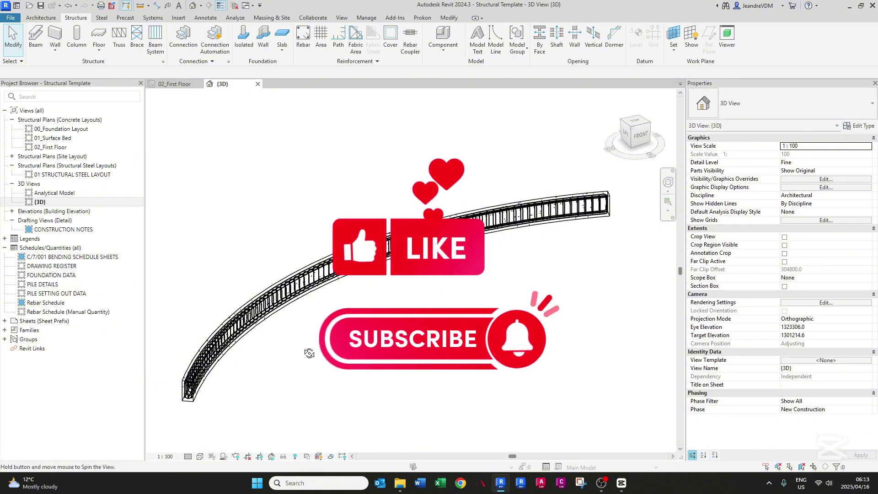
pyautogui.keyDown('shift'); pyautogui.moveTo(308, 352); pyautogui.dragTo(380, 341, button='middle'); pyautogui.keyUp('shift')
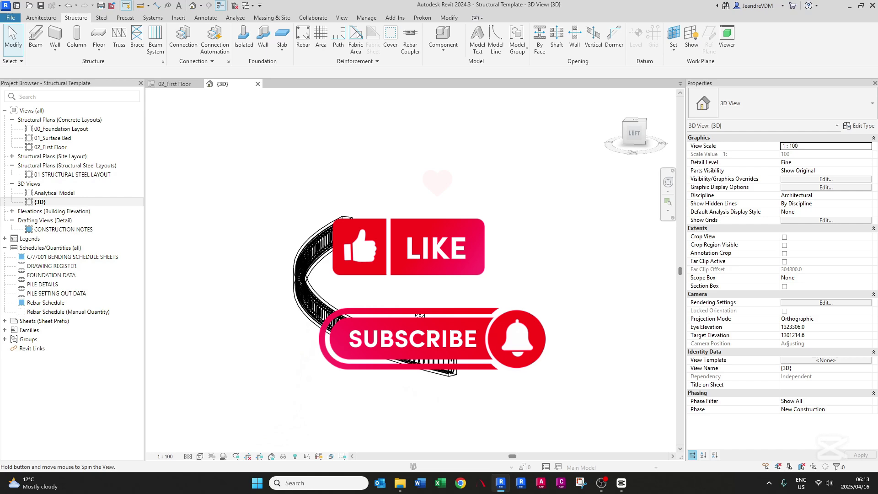
pyautogui.keyDown('shift'); pyautogui.moveTo(424, 297); pyautogui.dragTo(430, 384, button='middle'); pyautogui.keyUp('shift')
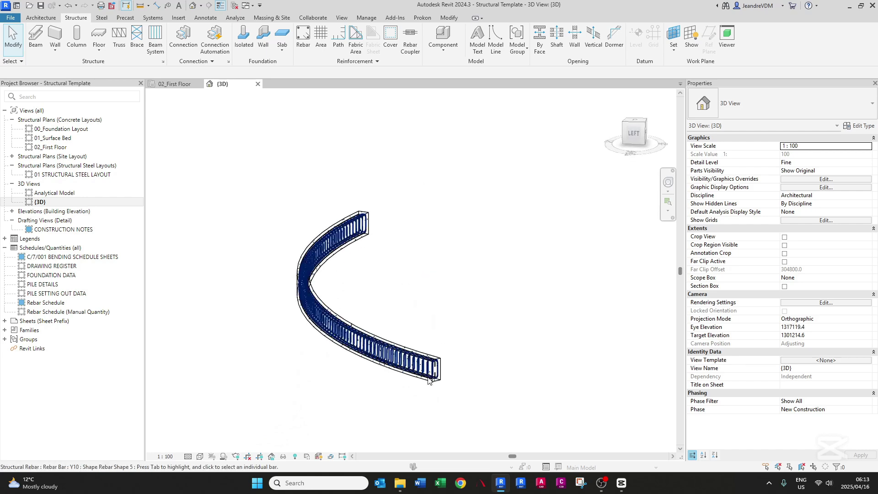
pyautogui.scroll(4, 476, 403)
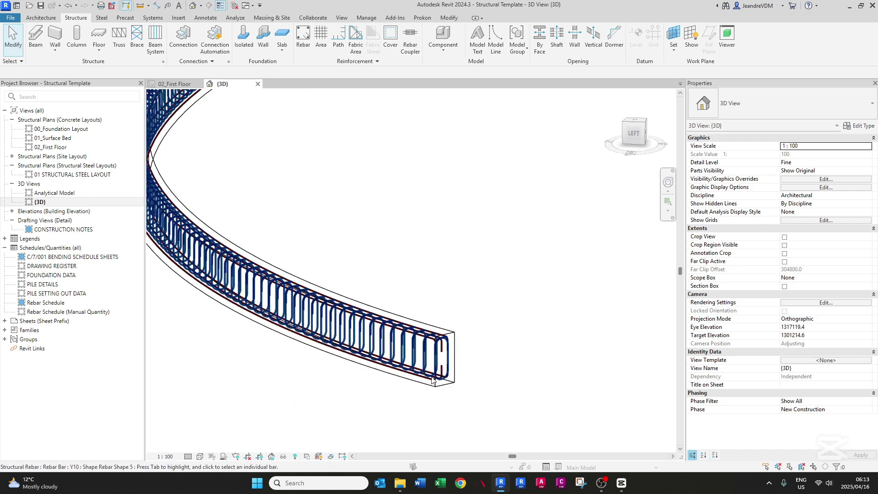
pyautogui.scroll(-2, 473, 402)
pyautogui.keyDown('shift'); pyautogui.moveTo(470, 402); pyautogui.dragTo(387, 346, button='middle'); pyautogui.keyUp('shift')
pyautogui.scroll(-3, 372, 338)
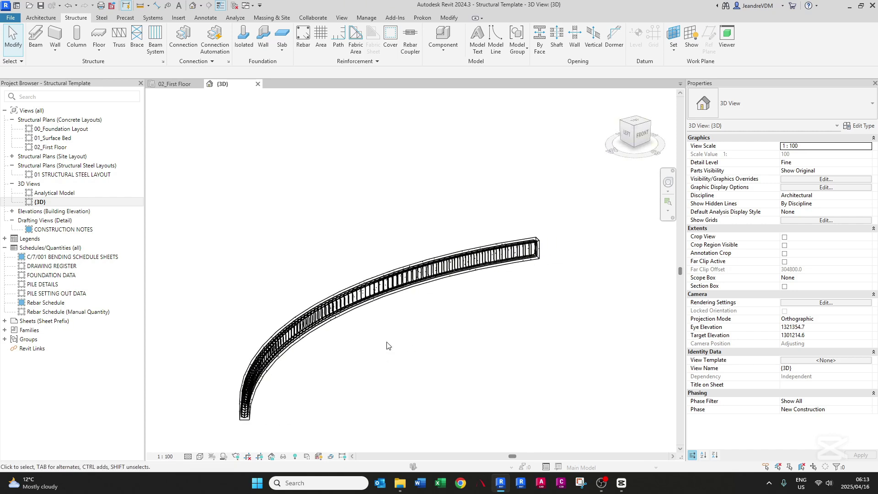